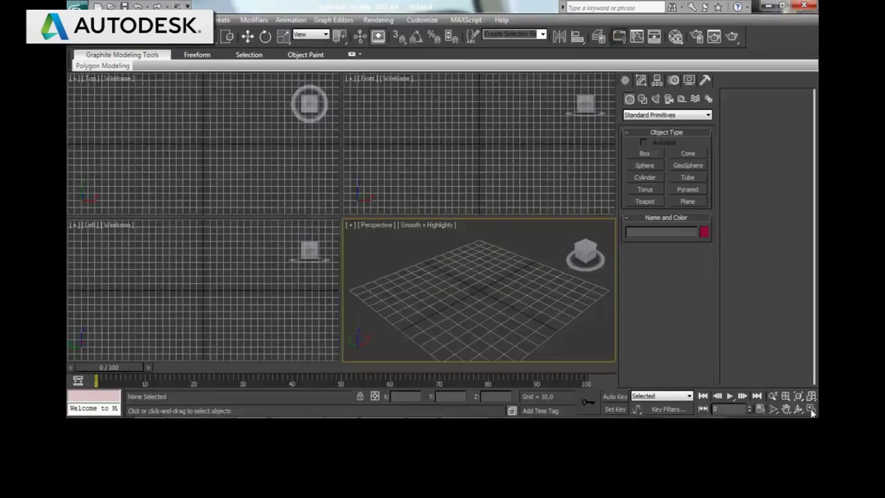
Maximize the Top viewport, glance at the Modify panel, and return to the Create panel.
click(813, 412)
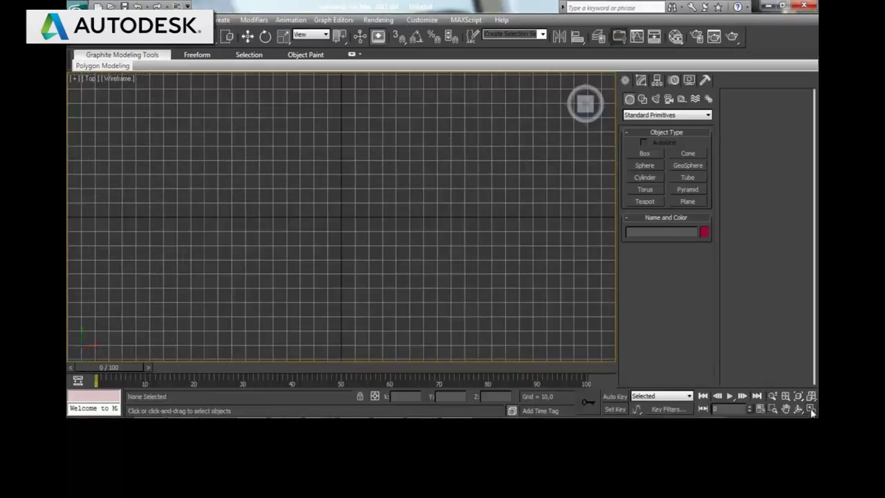
click(641, 80)
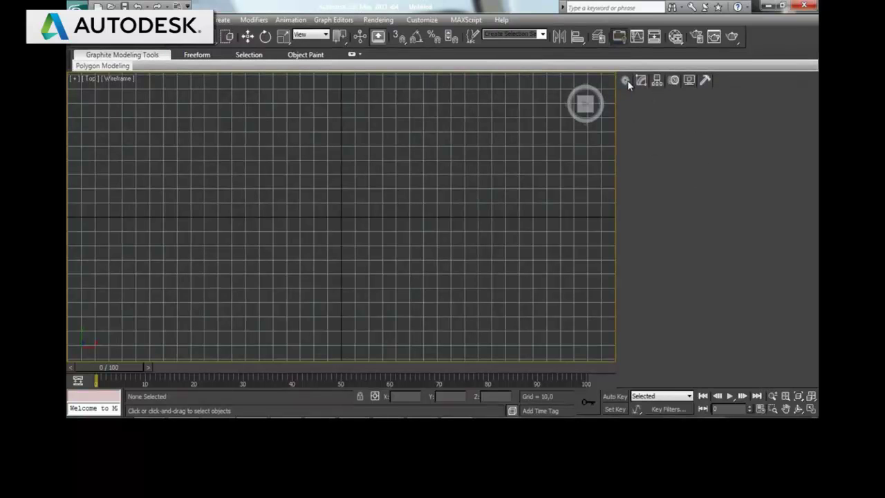
click(626, 81)
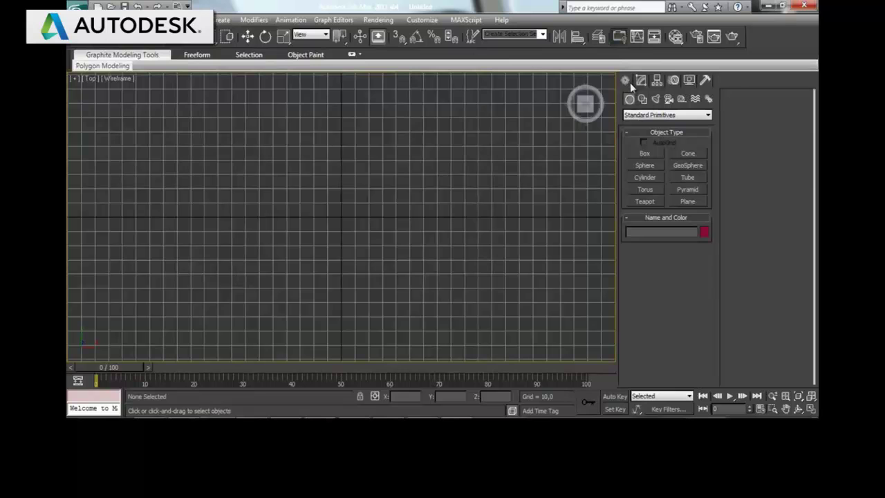
Create VRayPlane001, a V-Ray infinite plane, at the centre of the Top view.
click(660, 118)
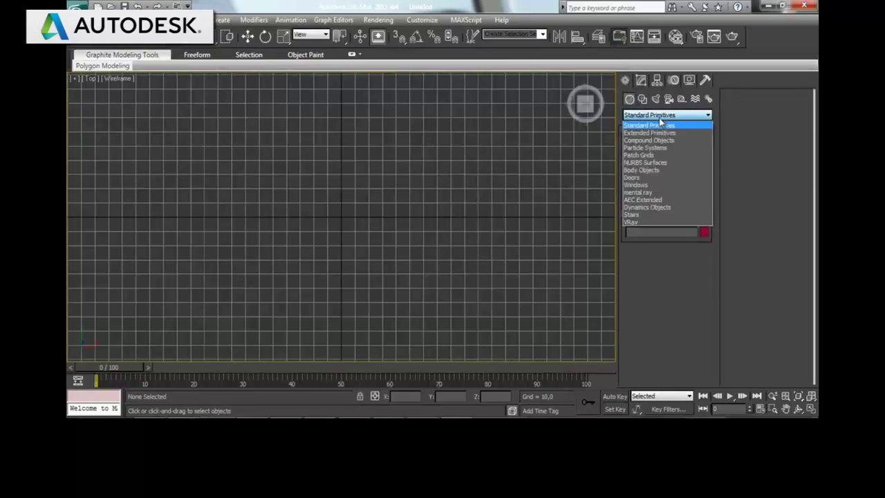
click(646, 220)
click(646, 166)
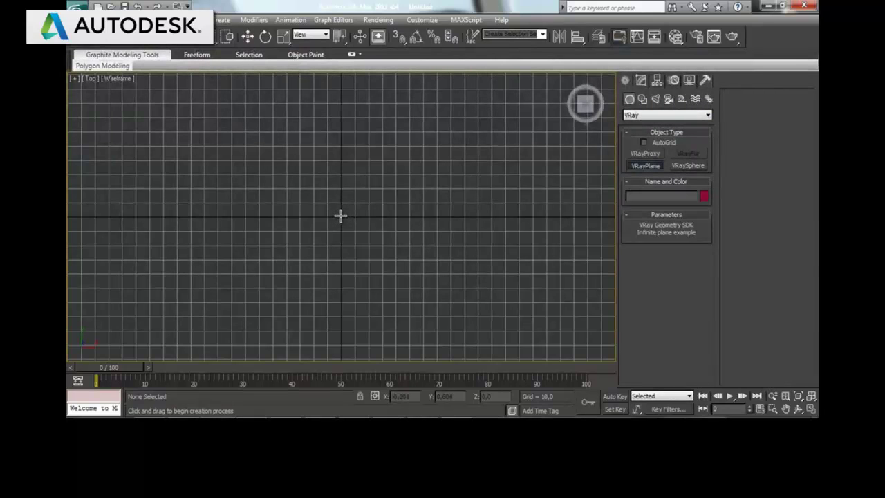
drag(341, 215, 346, 238)
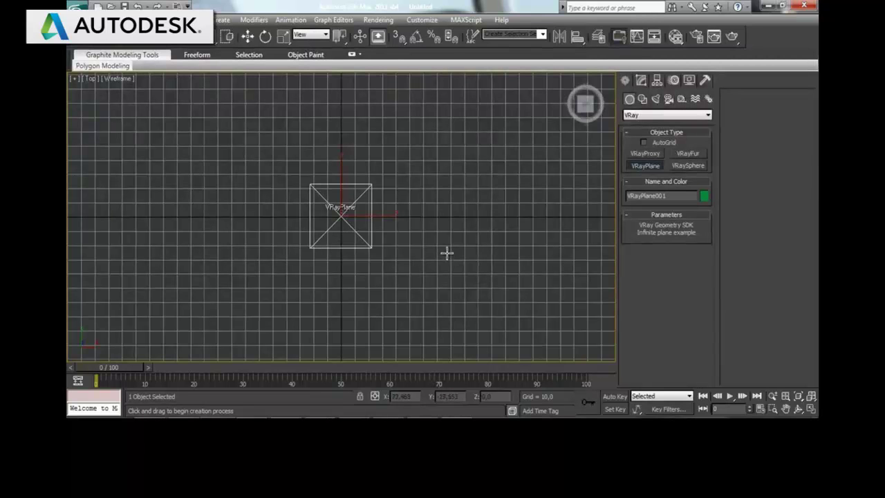
key(w)
click(382, 21)
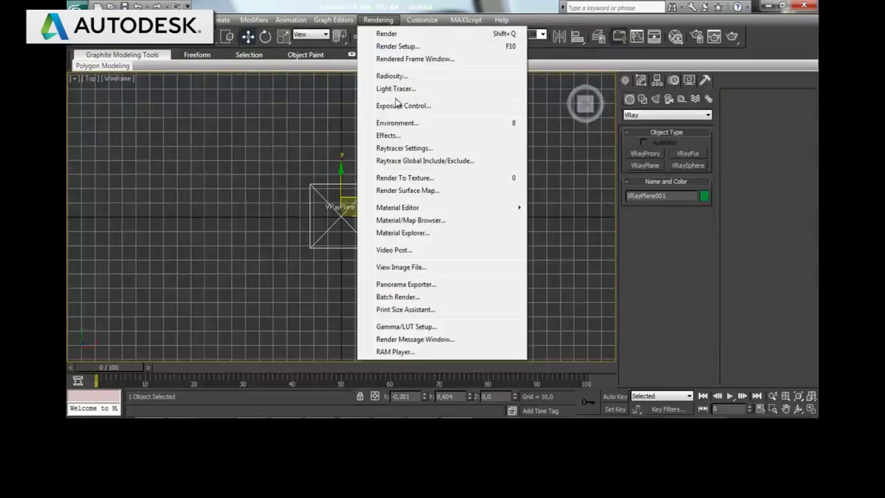
Assign V-Ray Adv 1.50.SP4 as the production renderer in Render Setup.
click(407, 45)
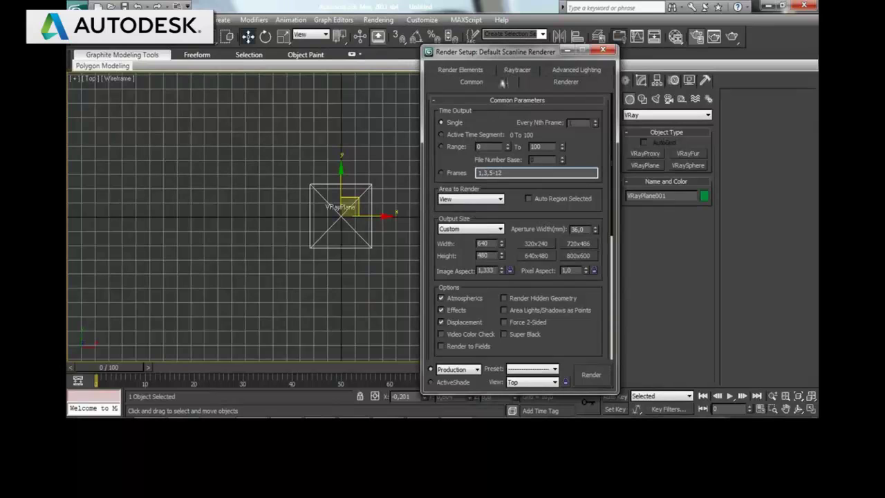
scroll(567, 308, down, 1)
scroll(594, 277, down, 5)
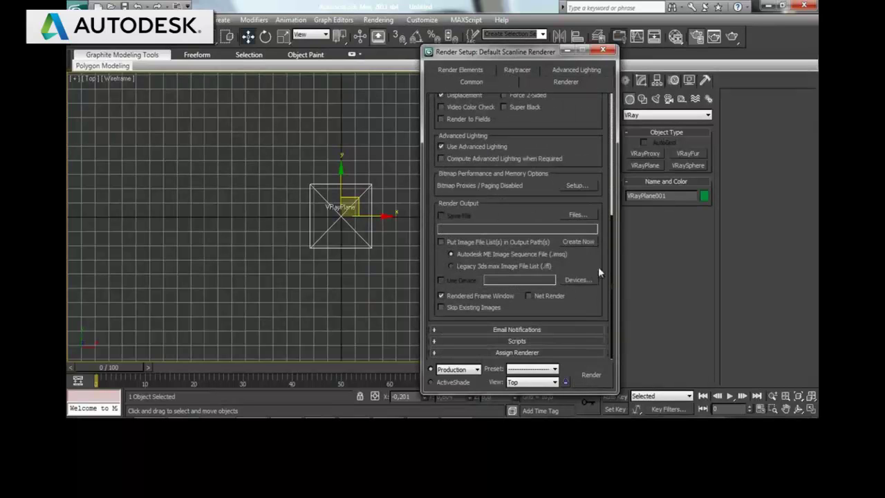
click(551, 353)
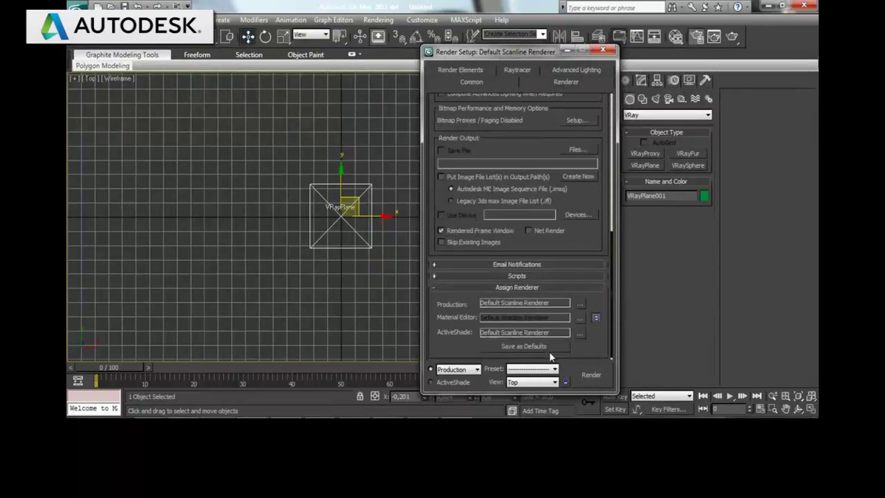
click(580, 305)
click(485, 166)
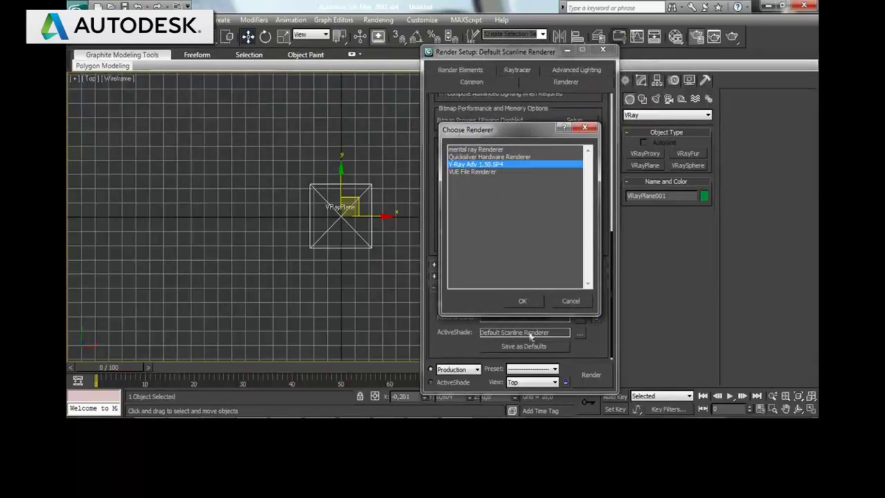
click(525, 302)
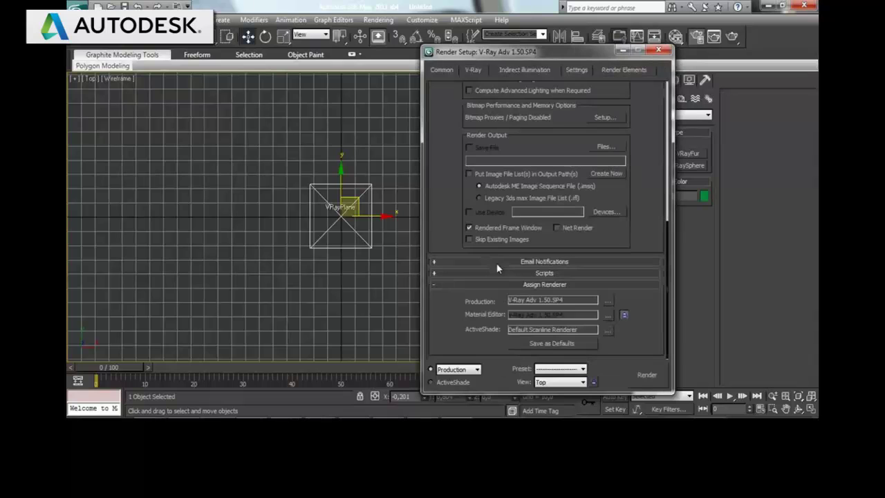
Enable the V-Ray GI environment skylight override in white, then turn global illumination on.
click(478, 71)
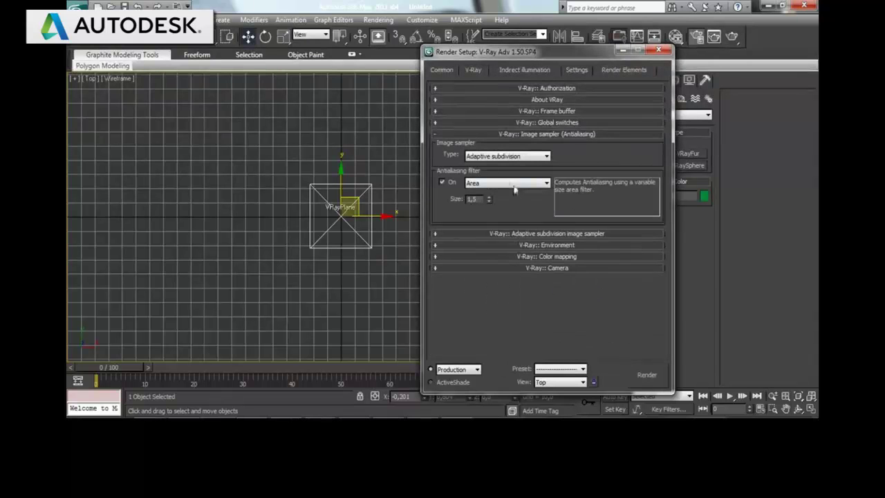
click(547, 112)
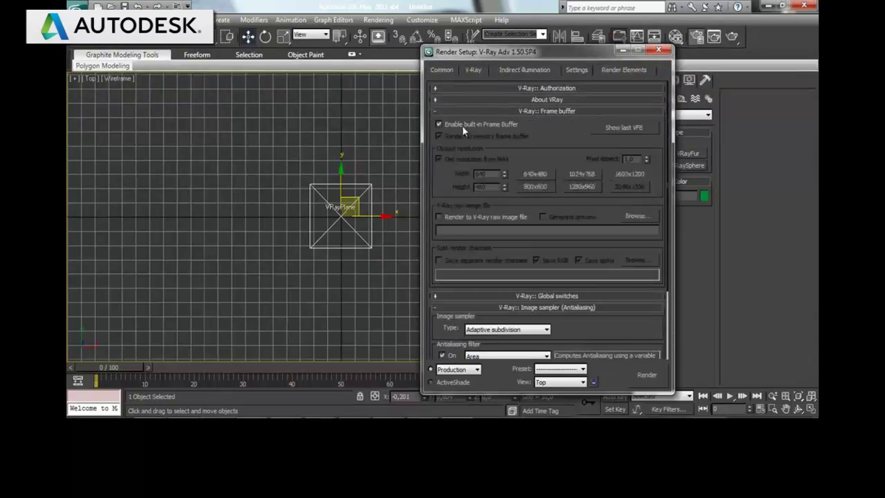
click(530, 111)
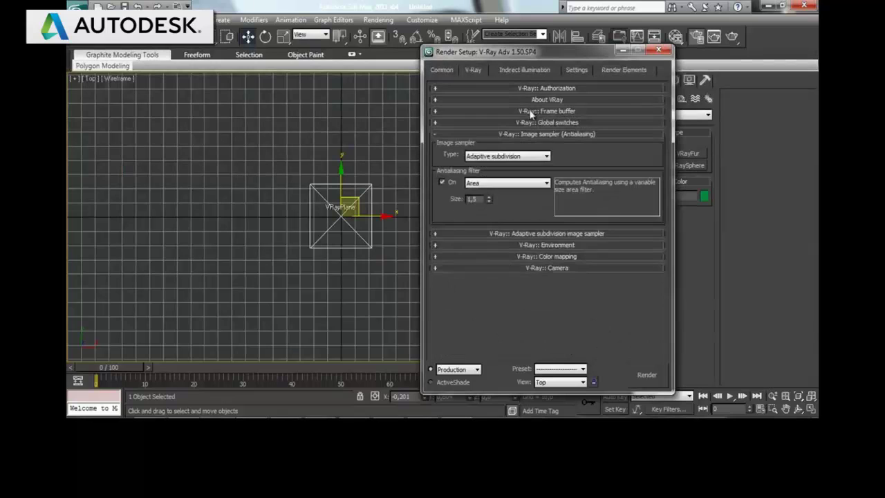
click(560, 246)
click(439, 266)
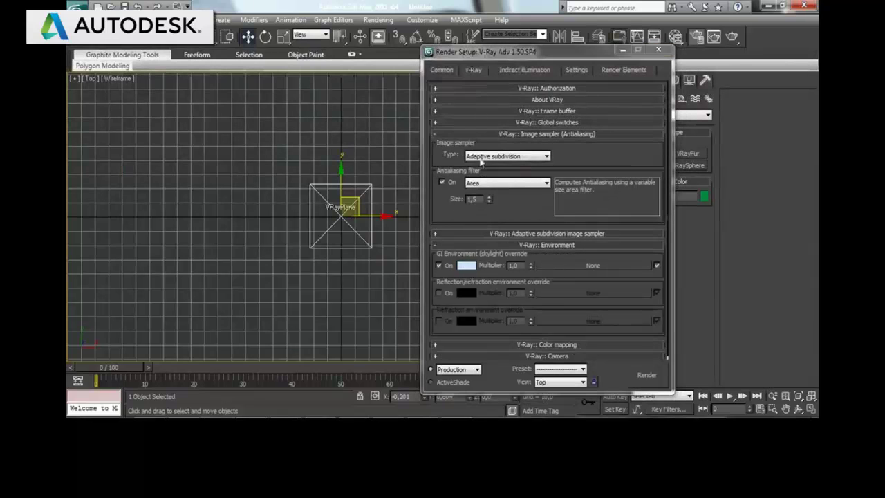
click(467, 266)
drag(389, 145, 389, 159)
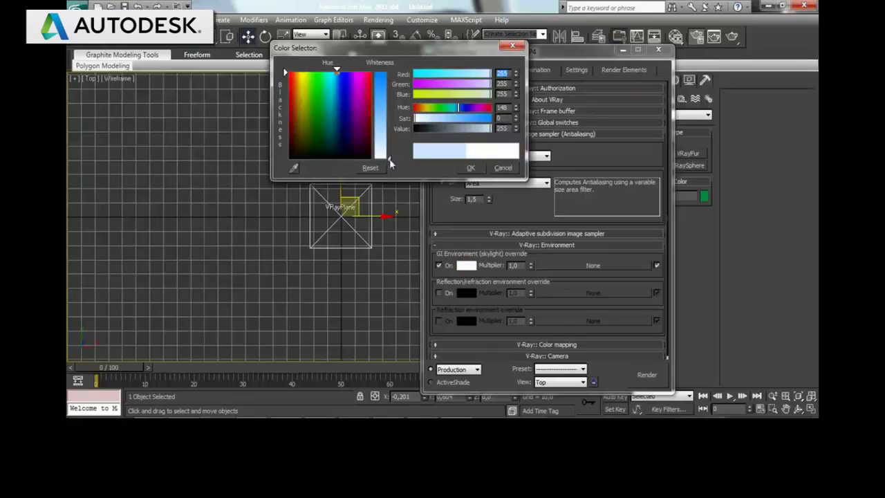
click(470, 168)
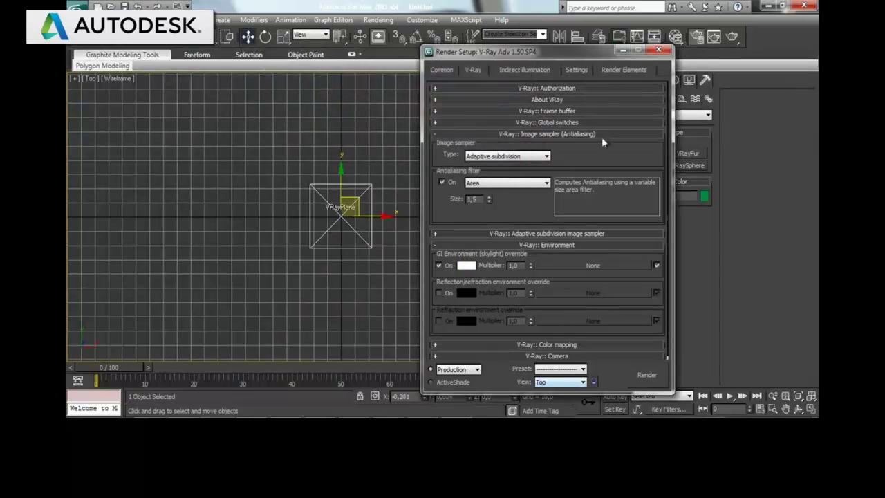
click(502, 75)
click(446, 104)
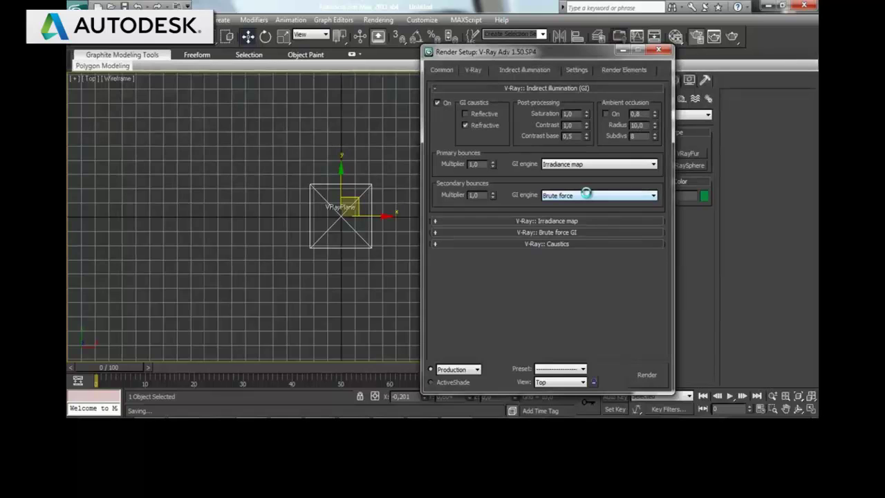
Set secondary bounces to Light cache and the irradiance map preset to Very low with Show calc. phase.
click(587, 196)
click(574, 228)
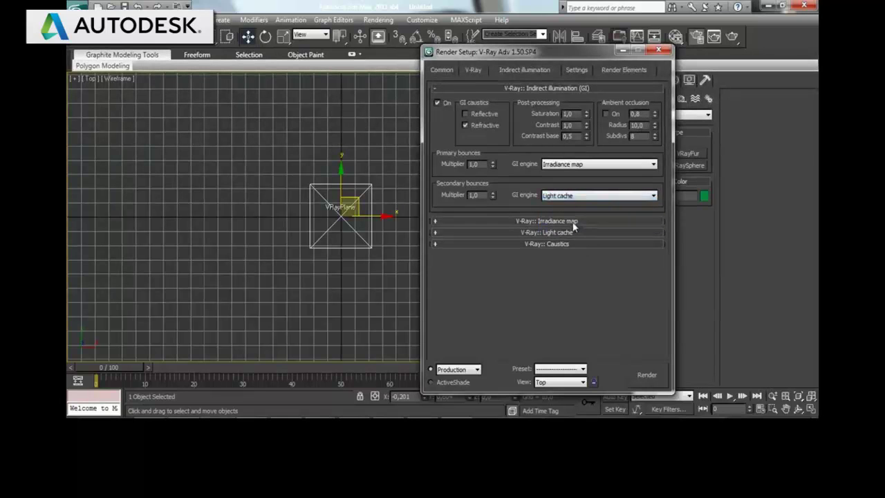
click(571, 222)
click(571, 109)
click(564, 130)
click(653, 134)
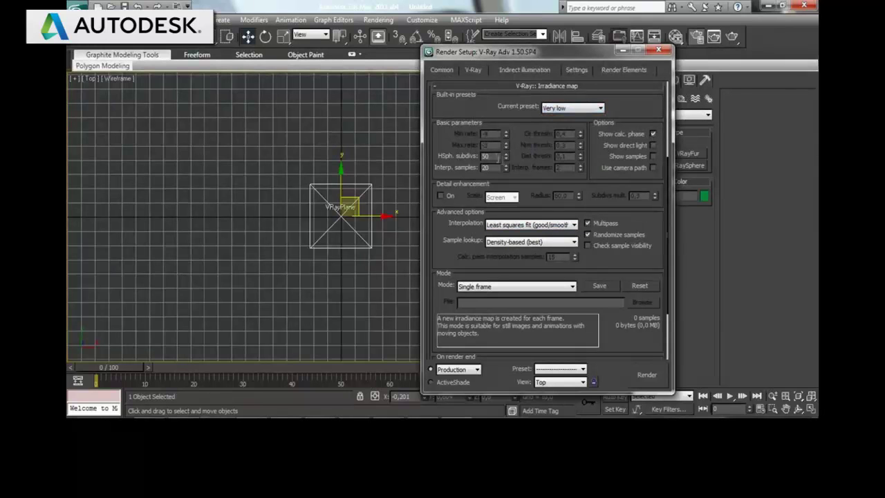
Expand the light cache settings (800 subdivs) and close Render Setup.
scroll(535, 197, down, 3)
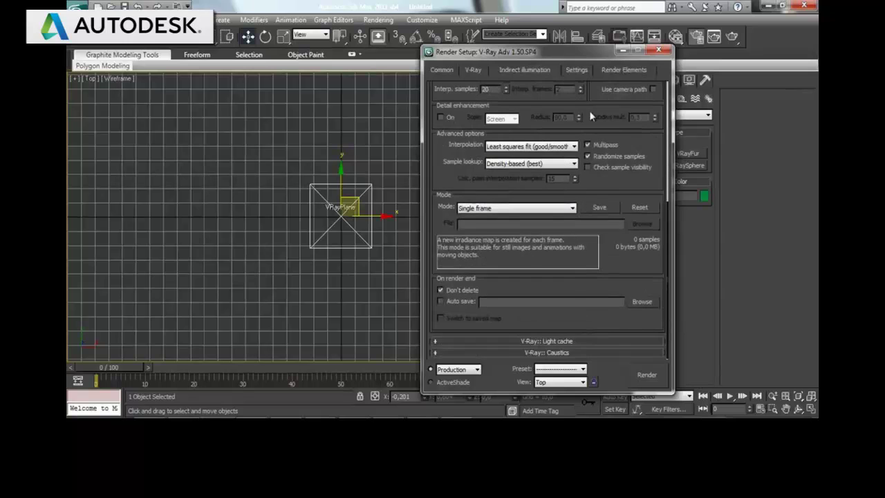
click(589, 339)
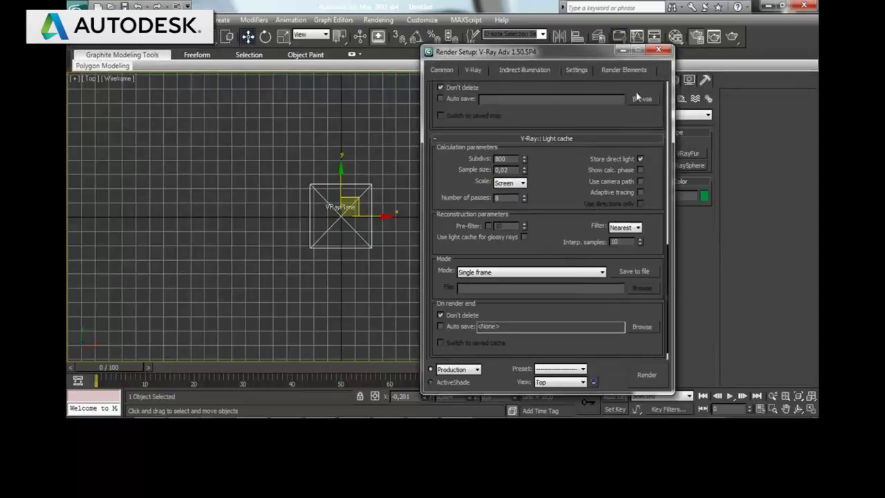
click(659, 50)
Deselect the plane, maximize the Perspective viewport, and open the Slate Material Editor.
click(473, 205)
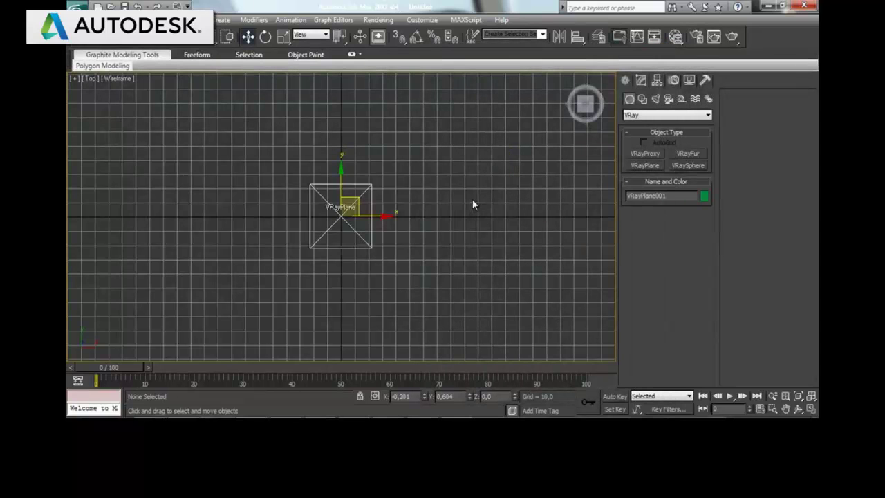
click(811, 409)
click(555, 251)
click(811, 409)
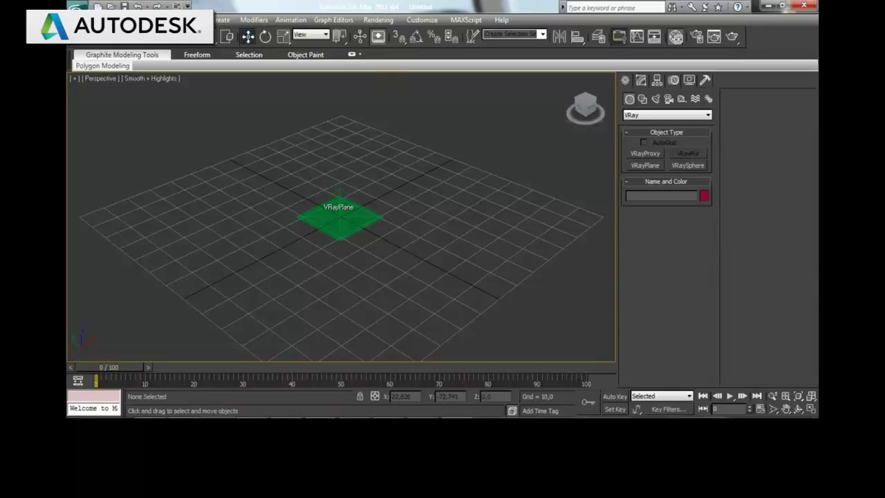
key(m)
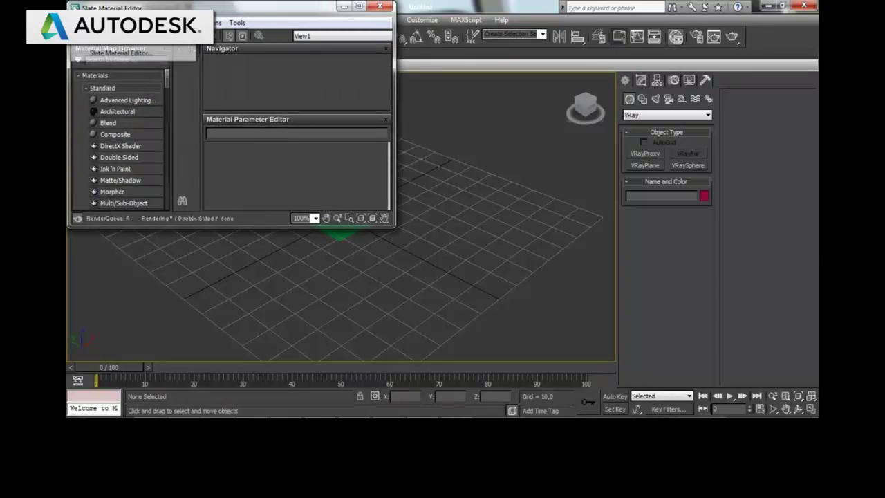
Switch to the compact Material Editor showing a 5×3 grid of sample spheres.
click(107, 45)
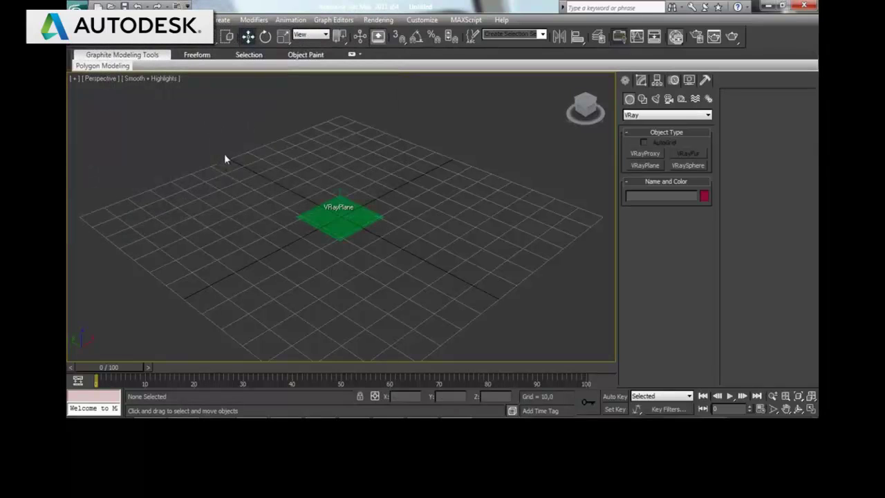
key(m)
right_click(232, 122)
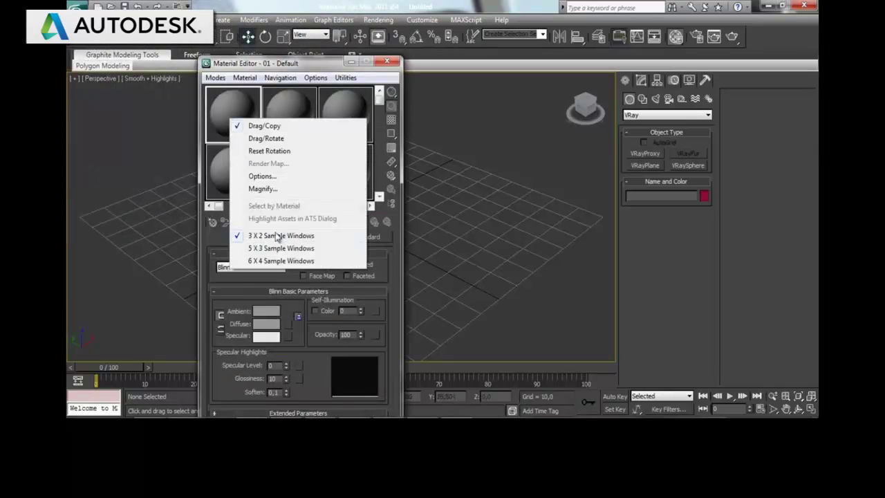
click(278, 247)
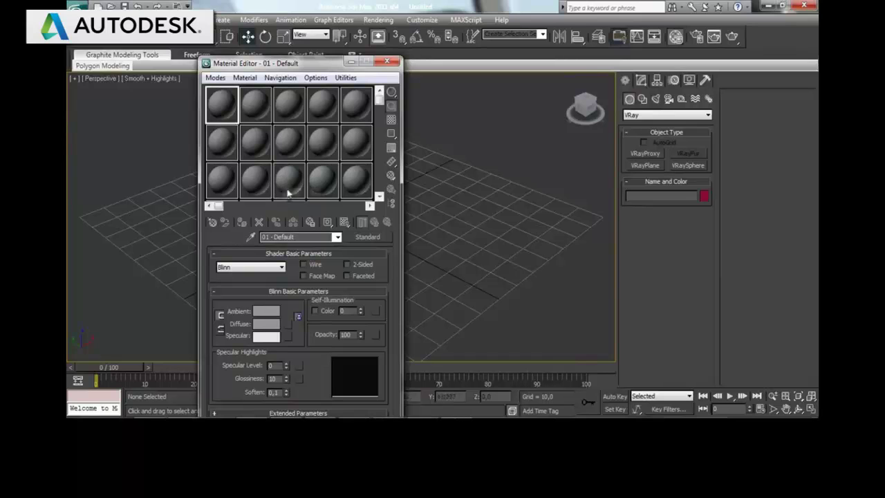
Change slot 01 - Default to a VRayMtl and move the editor aside.
click(368, 237)
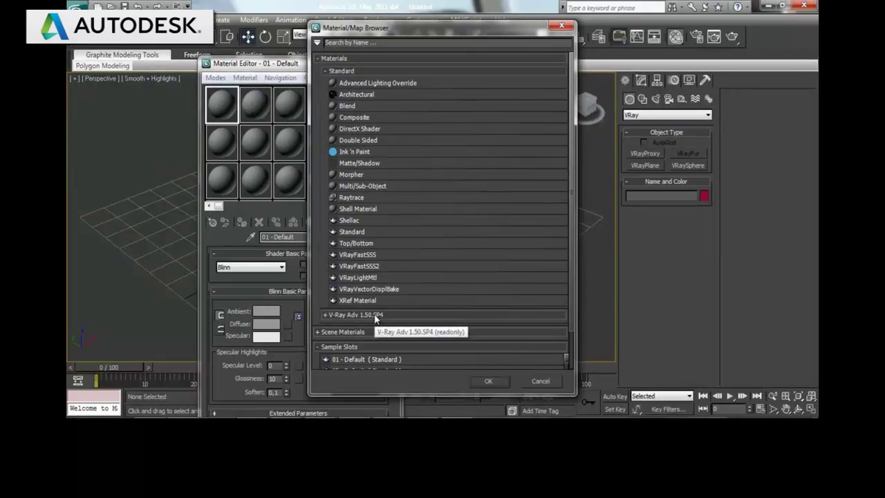
click(376, 316)
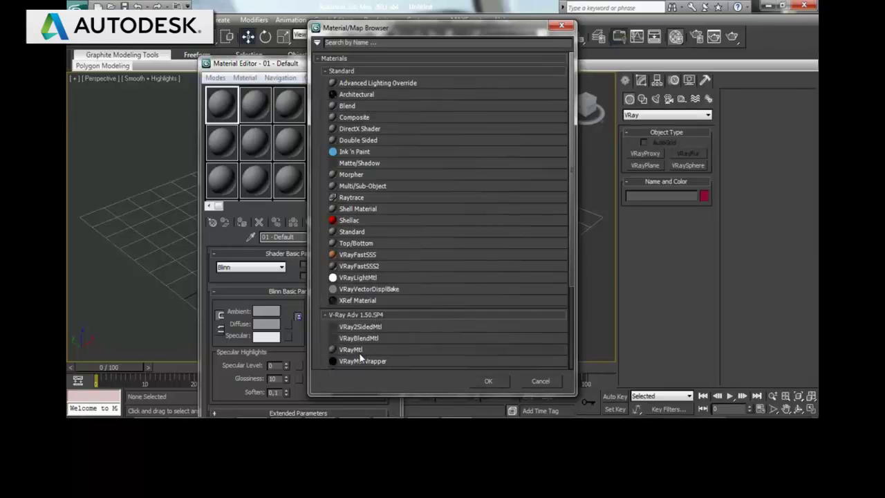
click(495, 383)
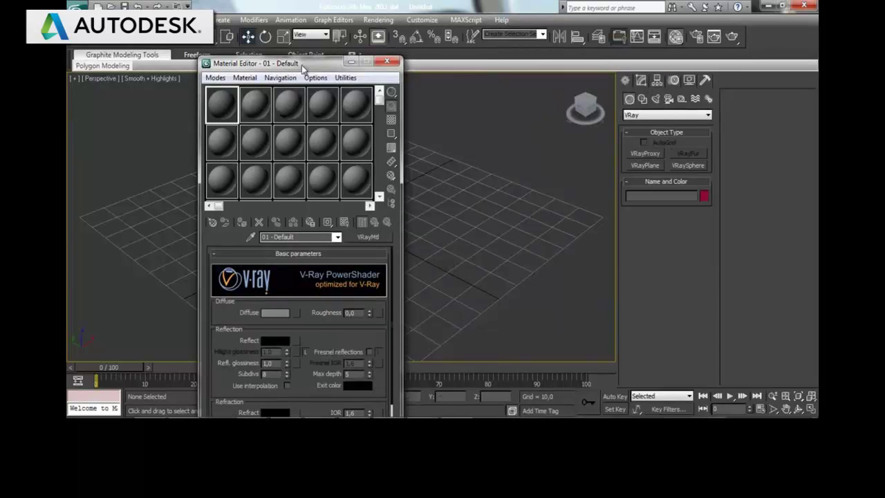
drag(301, 65, 636, 17)
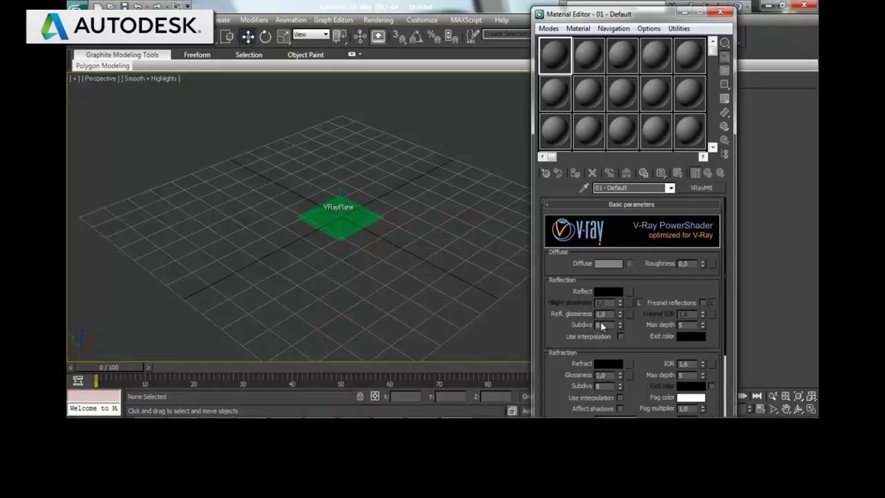
Put a Tiles map (Map #1, Stack Bond) in the VRayMtl's Diffuse slot and select the plane.
click(628, 314)
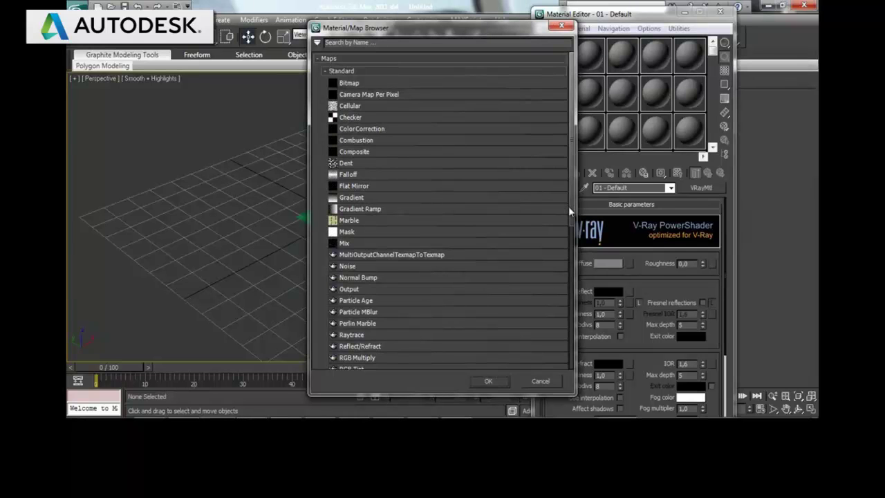
mouse_move(571, 205)
mouse_down()
mouse_move(576, 280)
mouse_move(395, 290)
mouse_up()
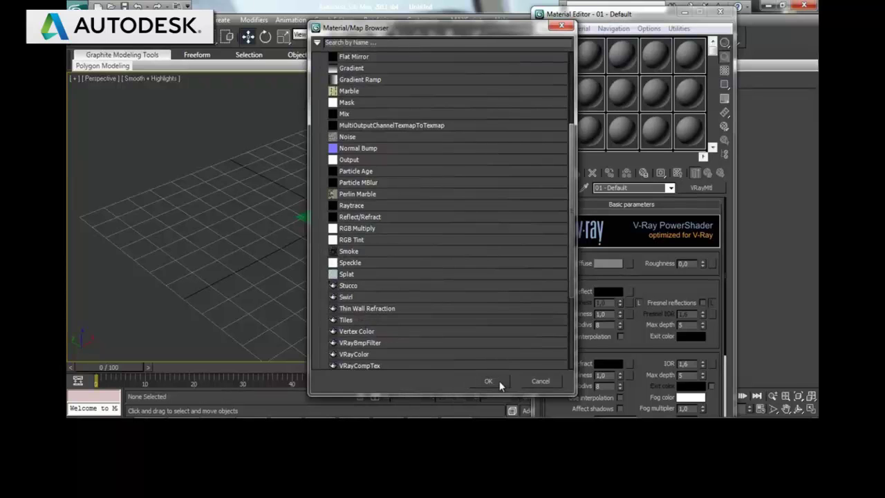
click(499, 383)
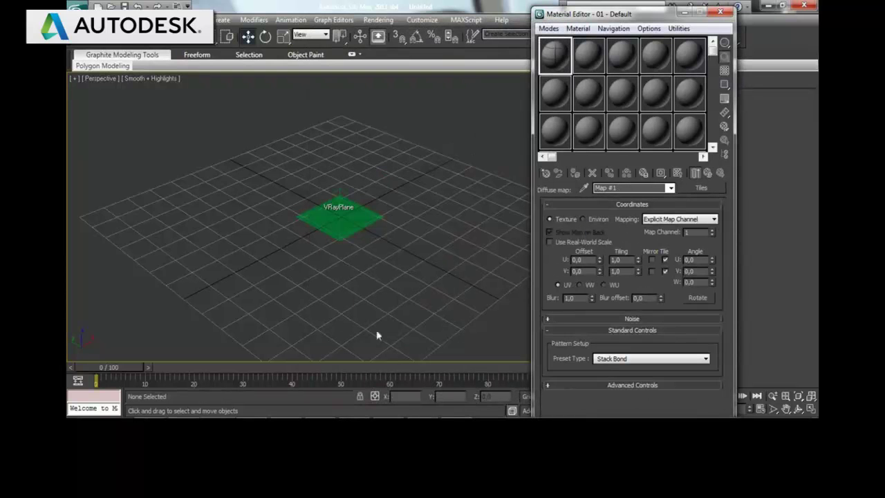
click(346, 230)
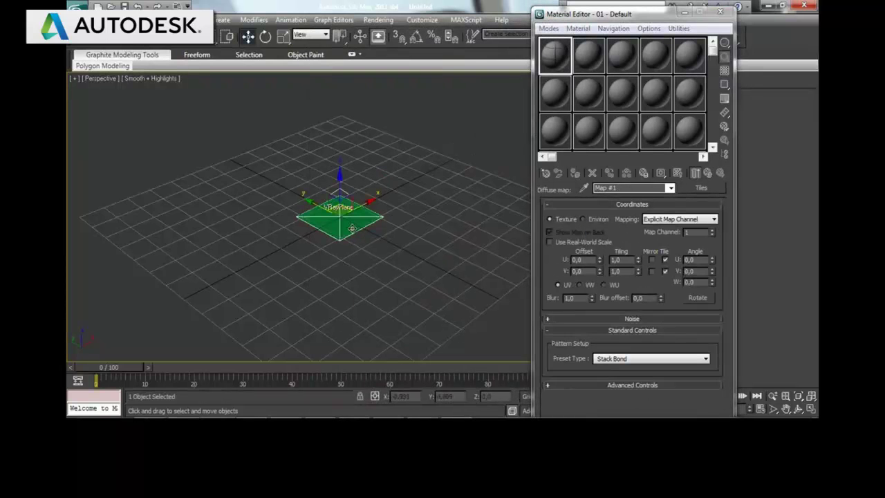
Apply the tiled VRayMtl to the plane, show it in the viewport, and render a test frame.
click(576, 175)
click(678, 175)
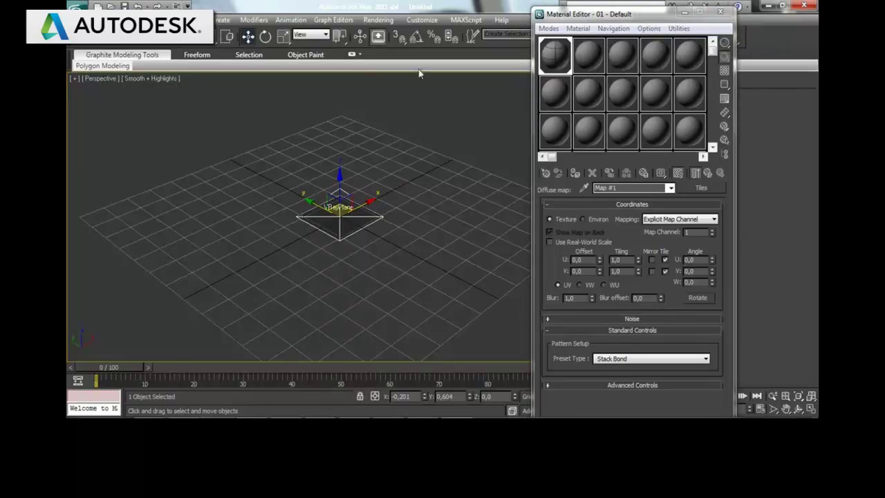
click(378, 19)
click(399, 35)
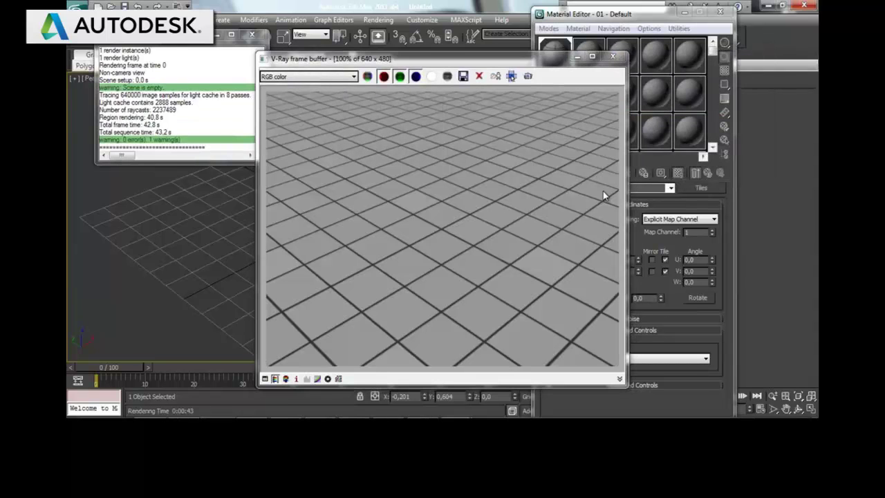
click(613, 56)
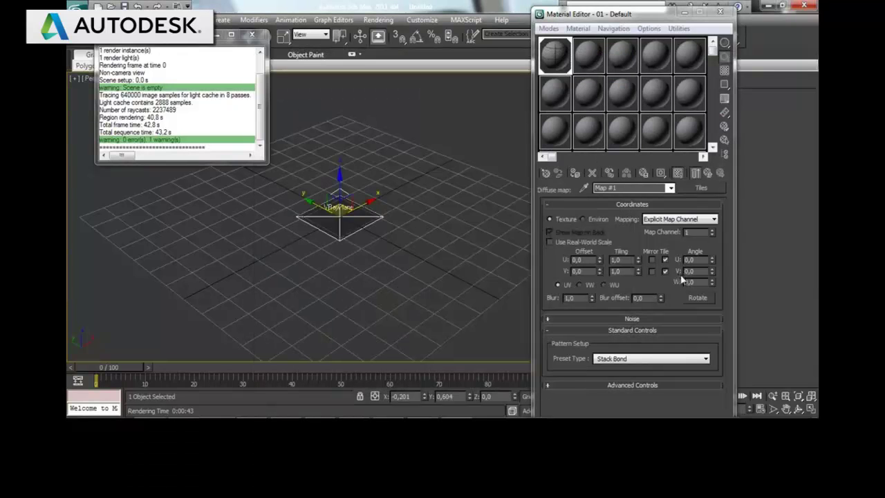
Return to the parent VRayMtl, collapse BRDF and expand the Maps rollout.
click(707, 174)
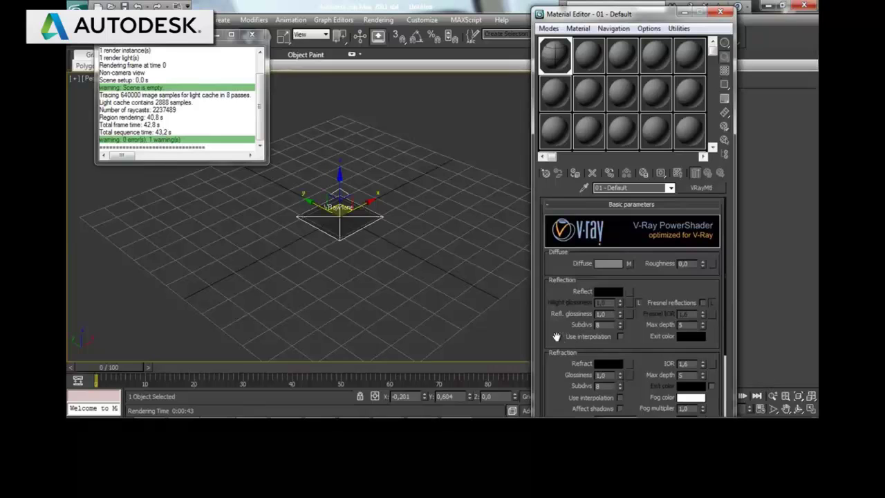
drag(557, 337, 560, 225)
drag(561, 309, 552, 140)
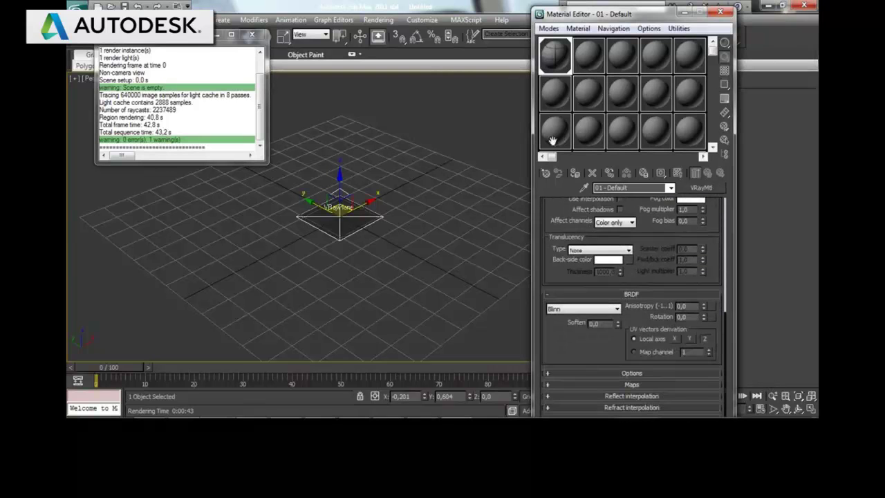
drag(558, 247, 558, 278)
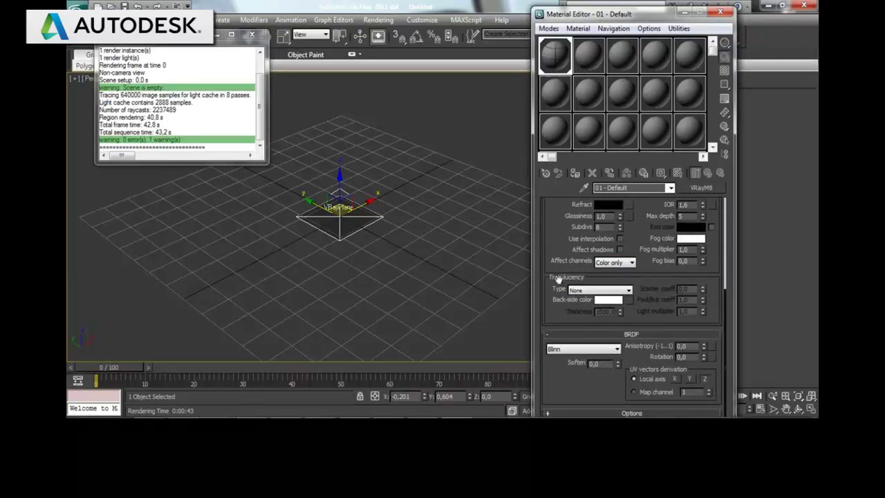
scroll(553, 263, down, 2)
click(626, 294)
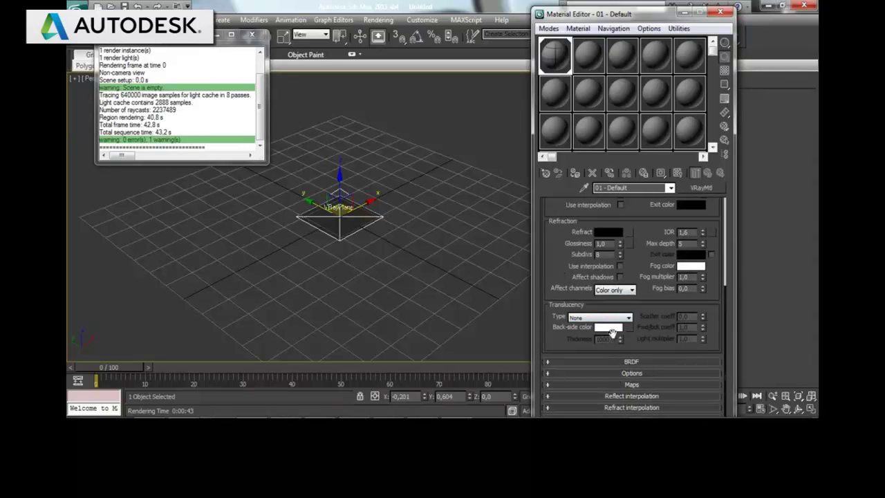
click(635, 385)
Copy the Diffuse Tiles map into the Bump slot as Map #2 at amount 30.
drag(560, 347, 561, 275)
drag(667, 223, 631, 356)
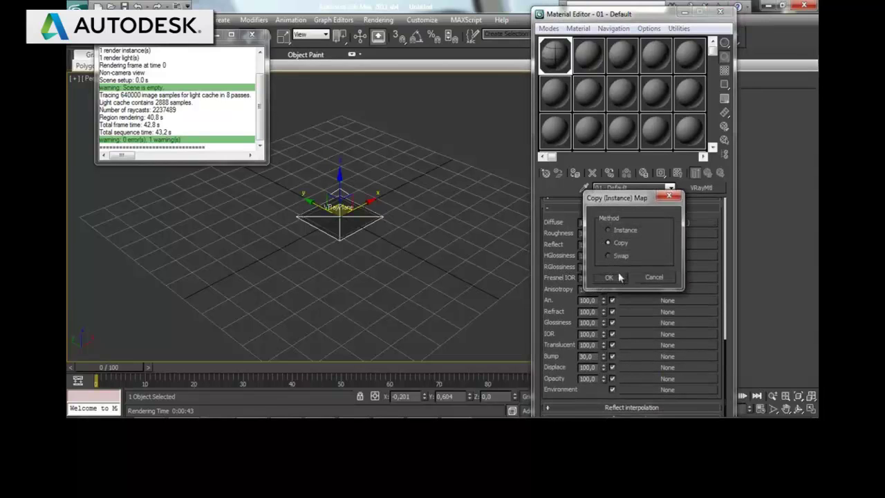
click(610, 278)
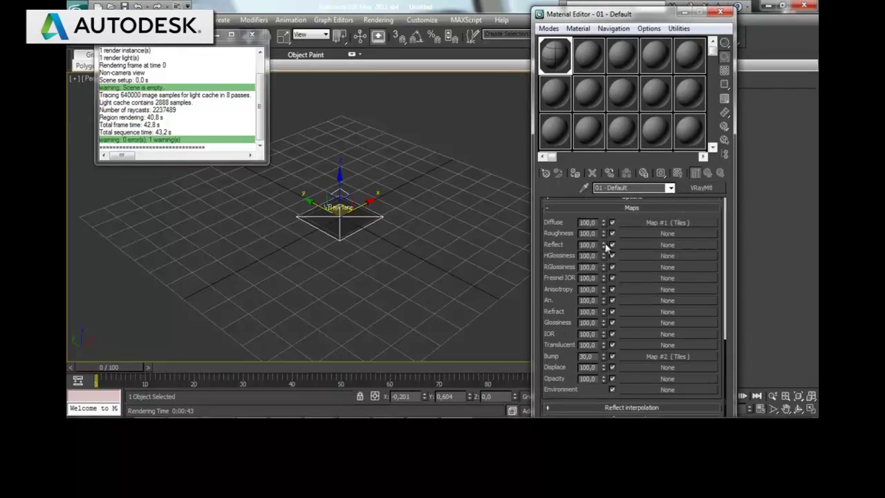
scroll(595, 246, up, 2)
scroll(567, 245, up, 3)
scroll(586, 201, down, 2)
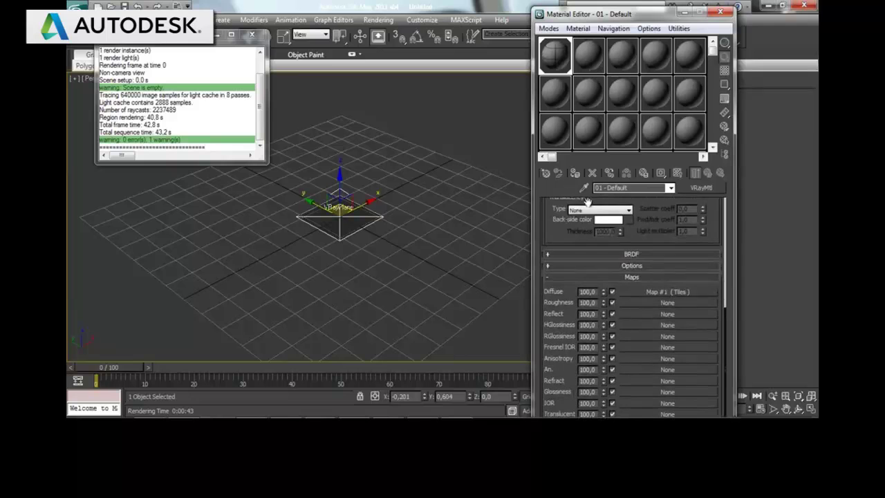
Set the Diffuse Tiles map's tile colour to pure white in Advanced Controls.
click(669, 293)
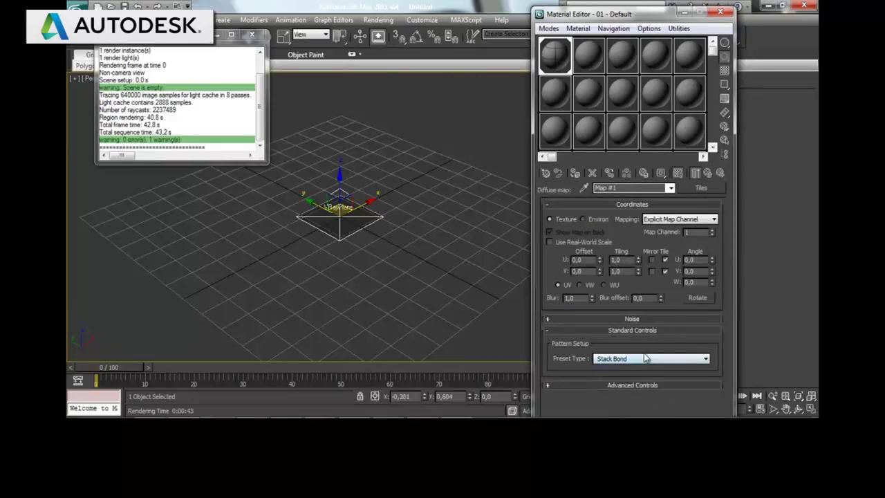
click(584, 387)
click(609, 241)
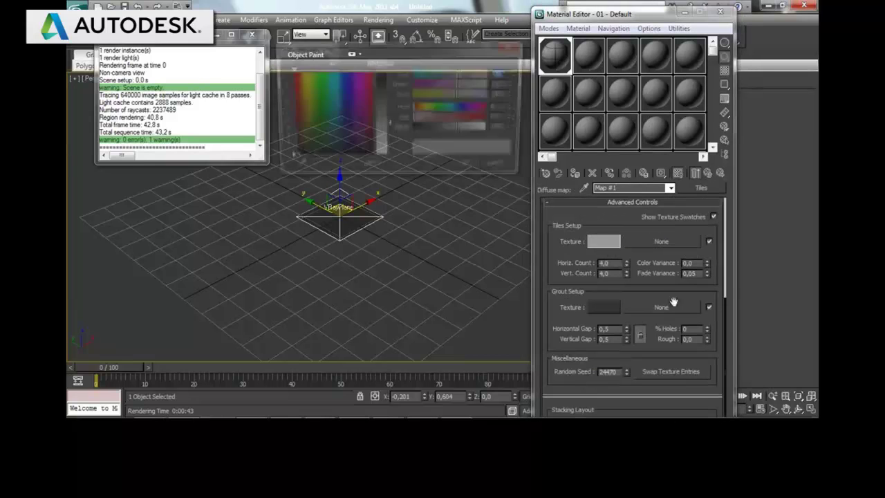
drag(389, 130, 395, 160)
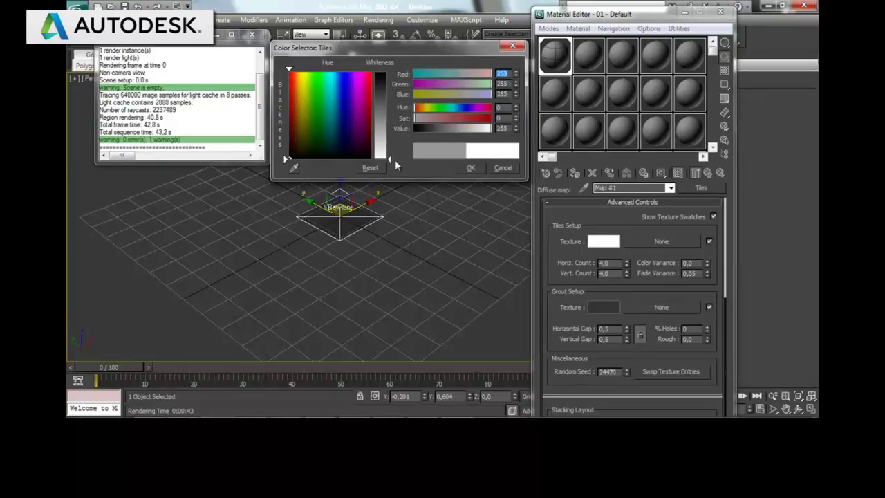
click(471, 168)
Copy the updated Tiles map onto the Bump slot as a new copy, Map #3.
click(707, 173)
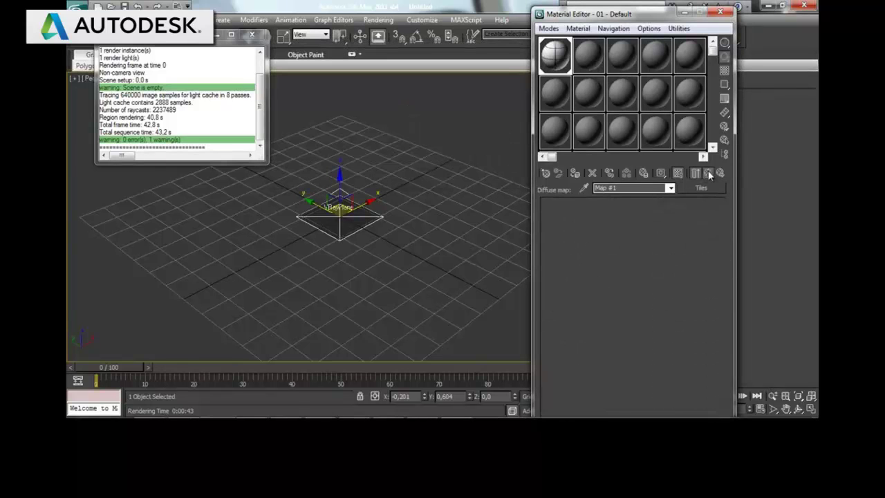
drag(554, 349, 558, 297)
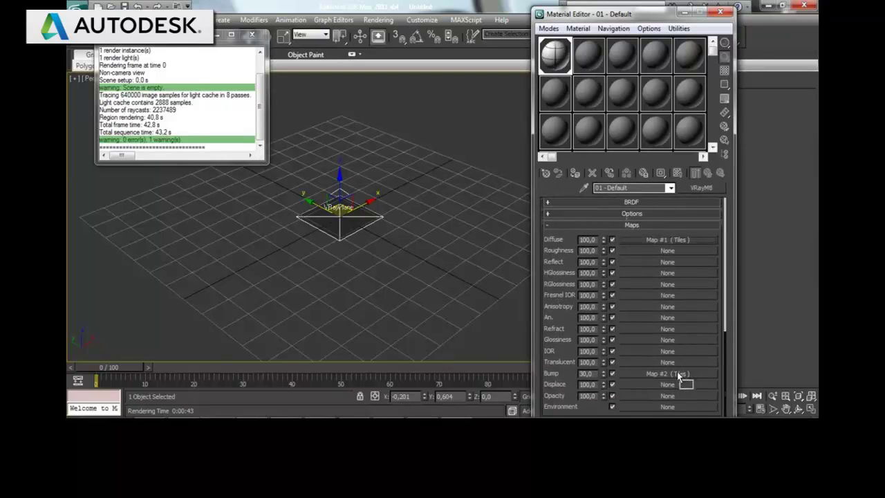
drag(679, 372, 676, 371)
click(621, 278)
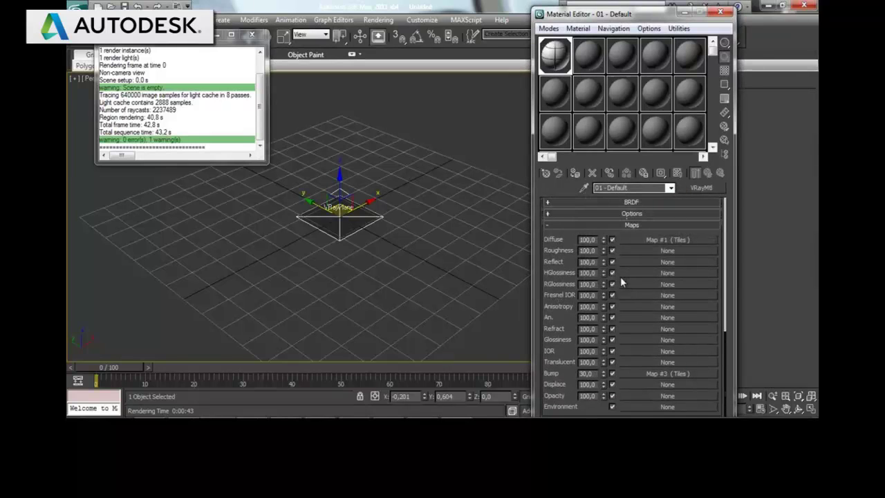
drag(564, 273, 565, 351)
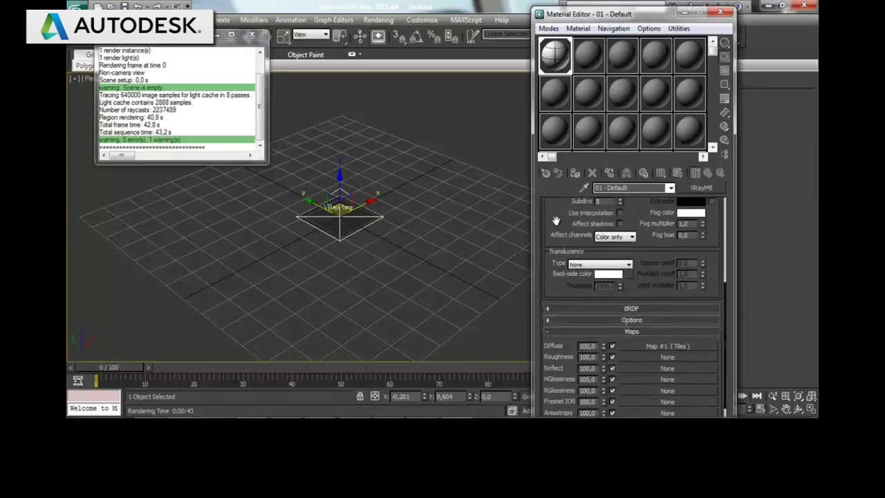
drag(556, 220, 558, 364)
Set the VRayMtl reflect colour to dark grey 75, 75, 75.
click(597, 261)
text(75)
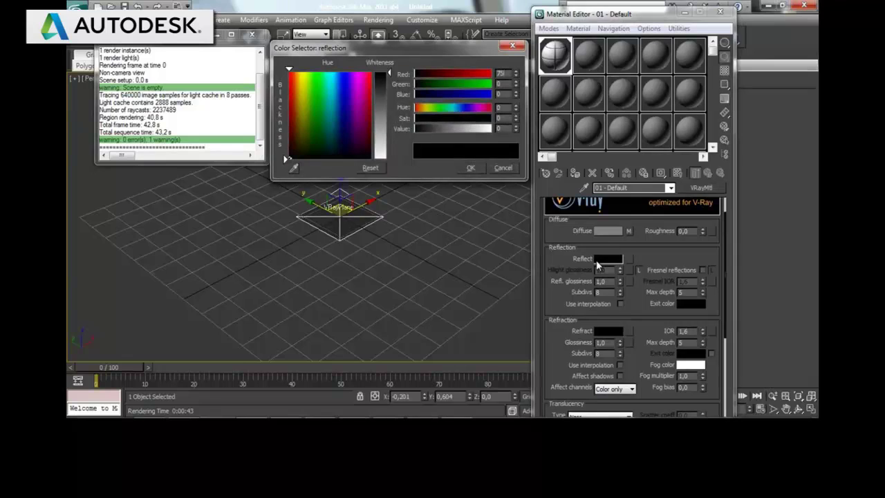
key(Tab)
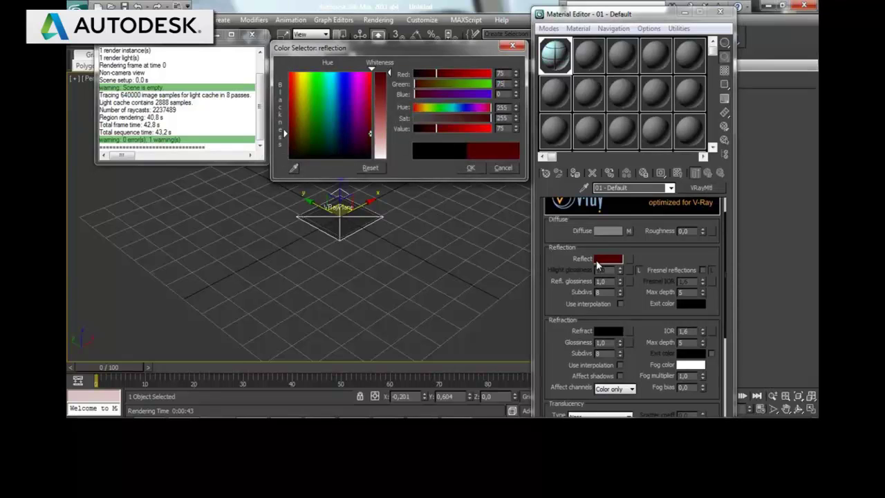
key(Tab)
key(Return)
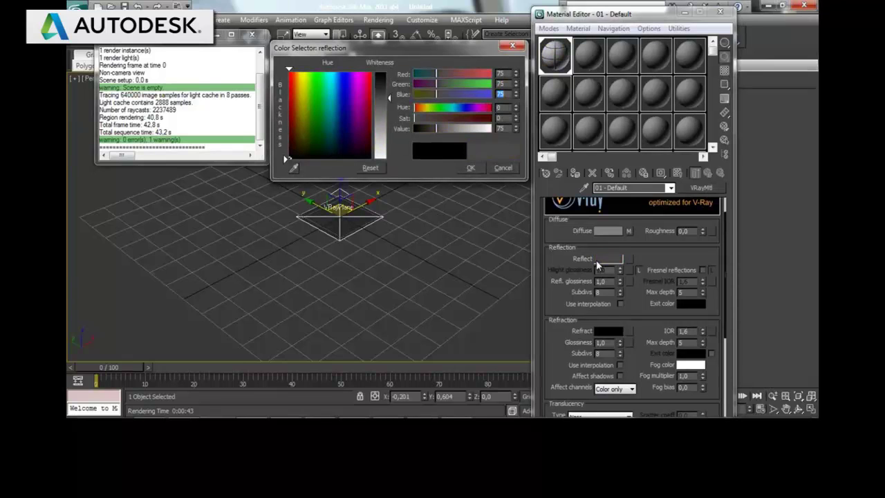
click(467, 171)
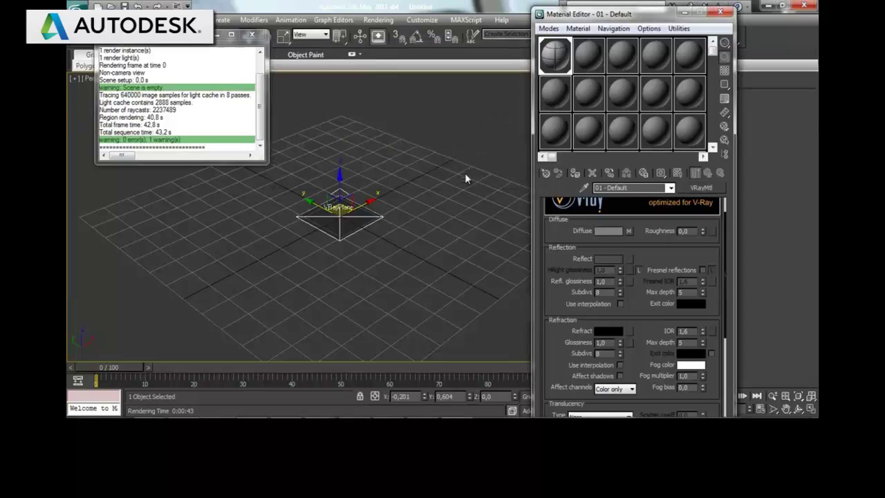
Test-render the reflective white-tiled floor in V-Ray, then close the render window.
click(378, 19)
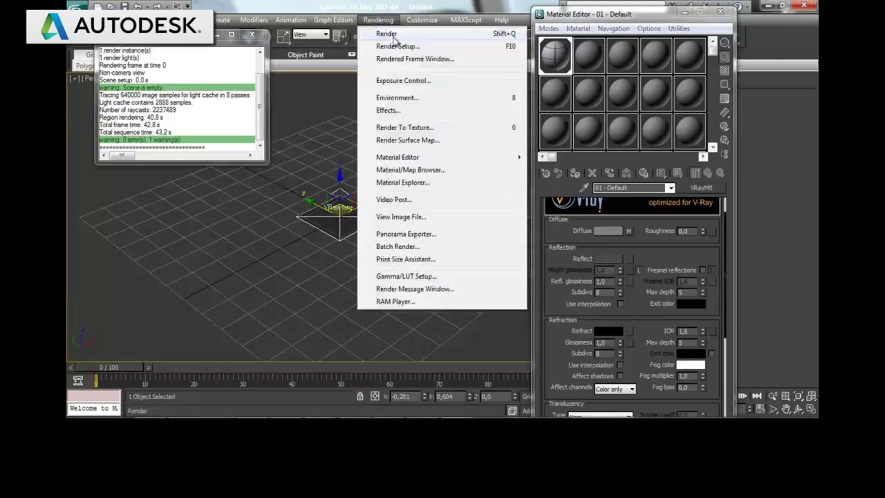
click(385, 32)
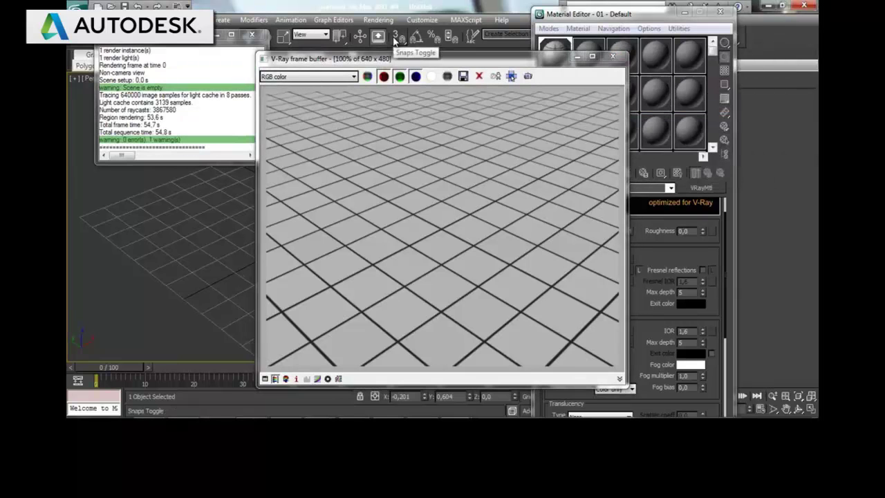
click(612, 56)
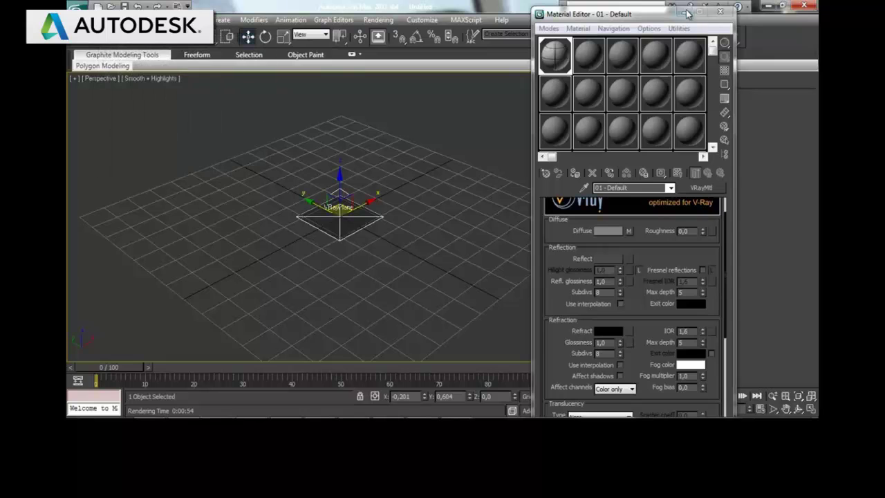
Close the Material Editor and maximize the Top viewport.
click(720, 13)
click(813, 410)
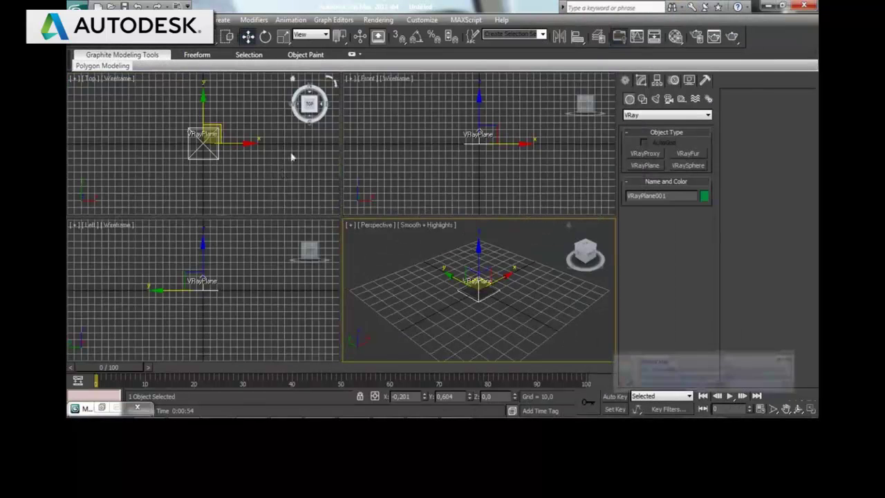
click(324, 168)
click(788, 361)
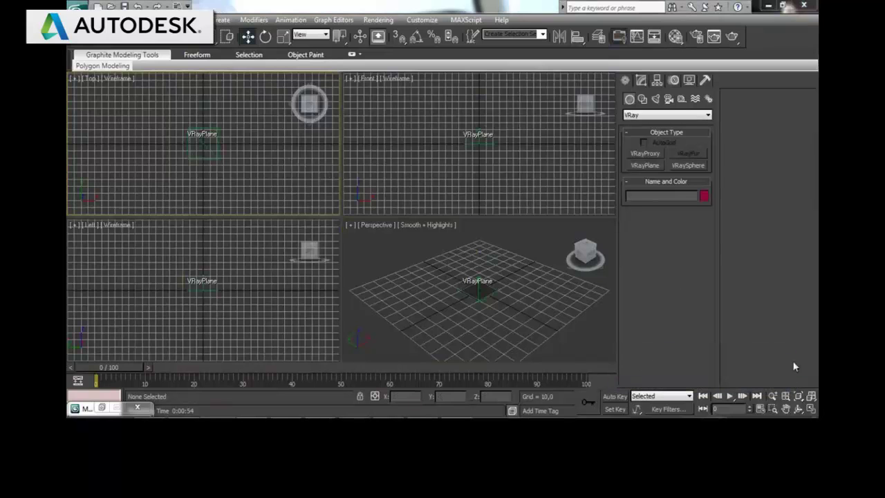
click(813, 410)
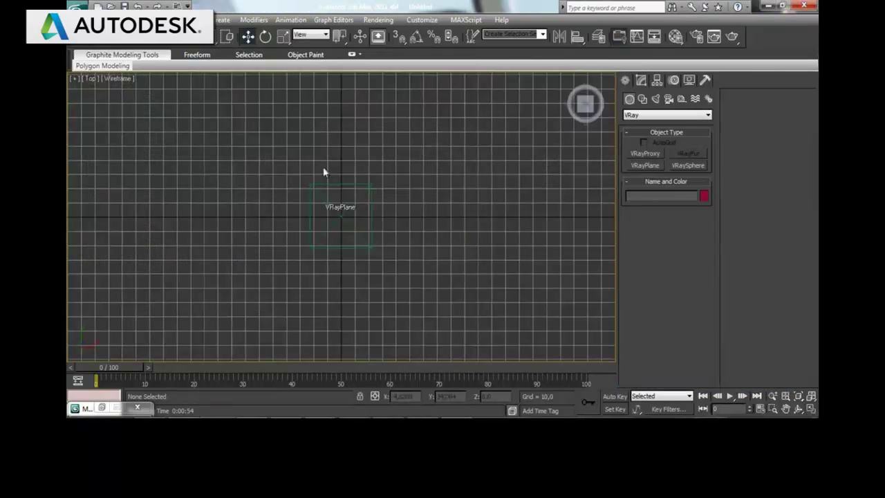
Create two Standard Primitive boxes side by side on the floor plane.
click(635, 115)
click(639, 124)
click(650, 154)
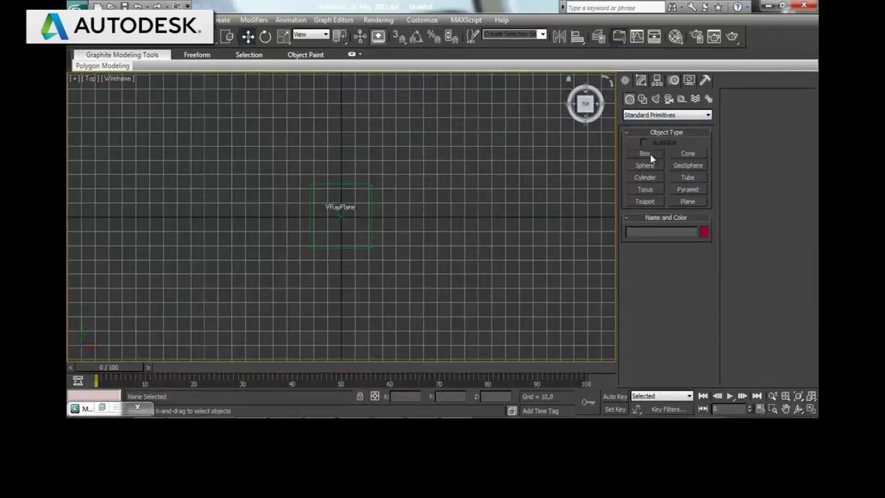
drag(323, 209, 345, 235)
click(337, 211)
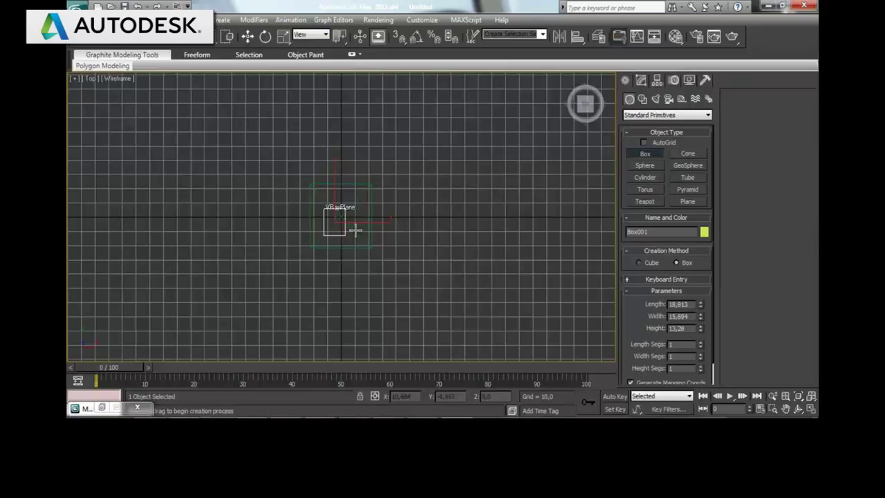
drag(362, 205, 379, 231)
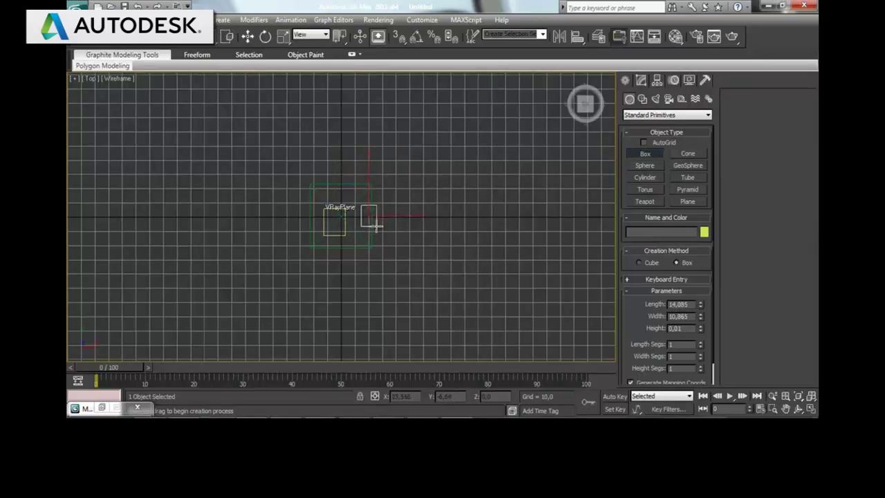
click(379, 211)
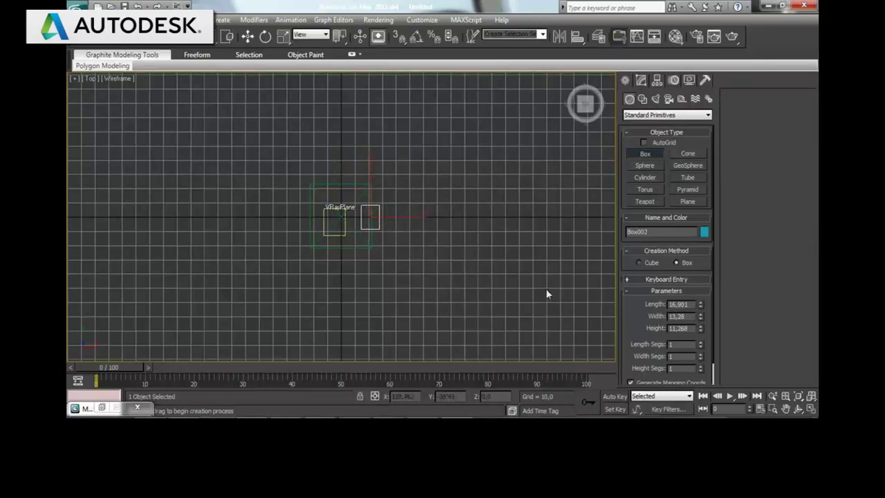
Maximize the Perspective viewport instead of the Top view.
key(alt+w)
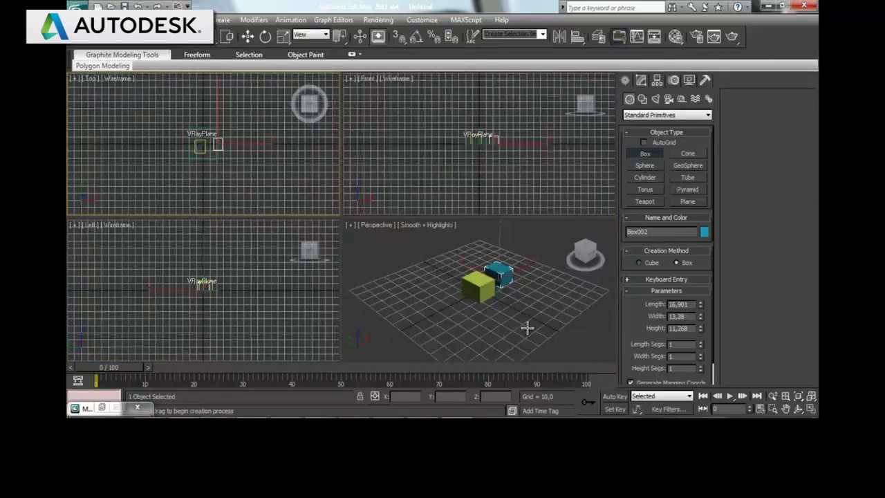
click(496, 282)
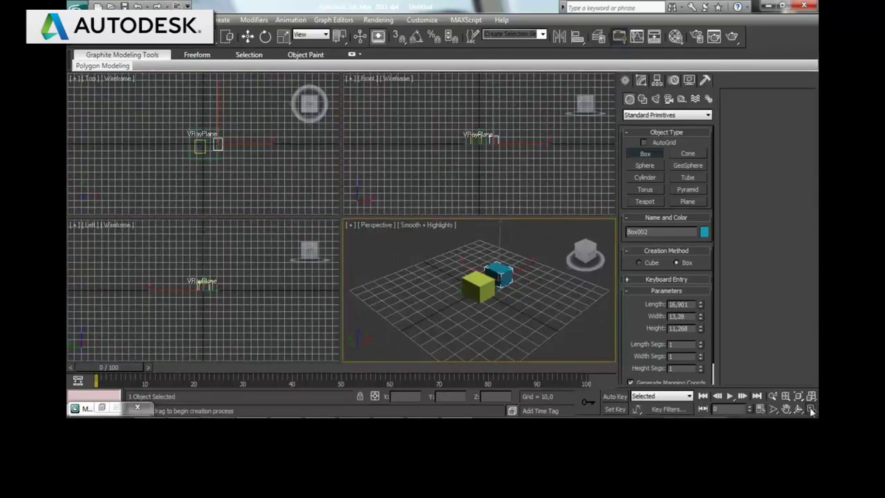
key(alt+w)
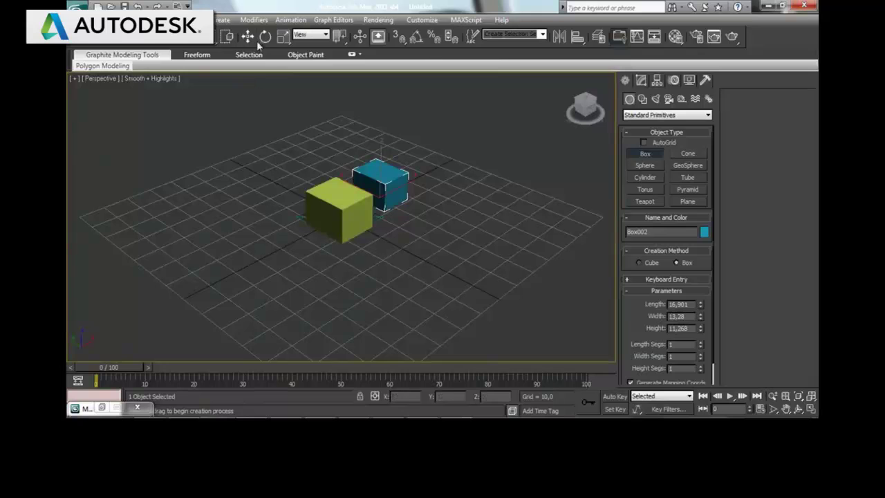
click(250, 37)
click(378, 19)
click(389, 32)
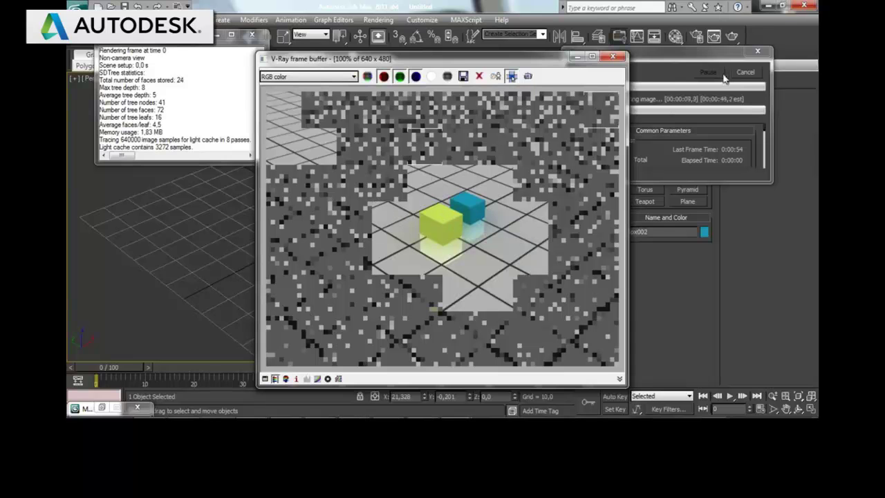
click(745, 72)
click(613, 56)
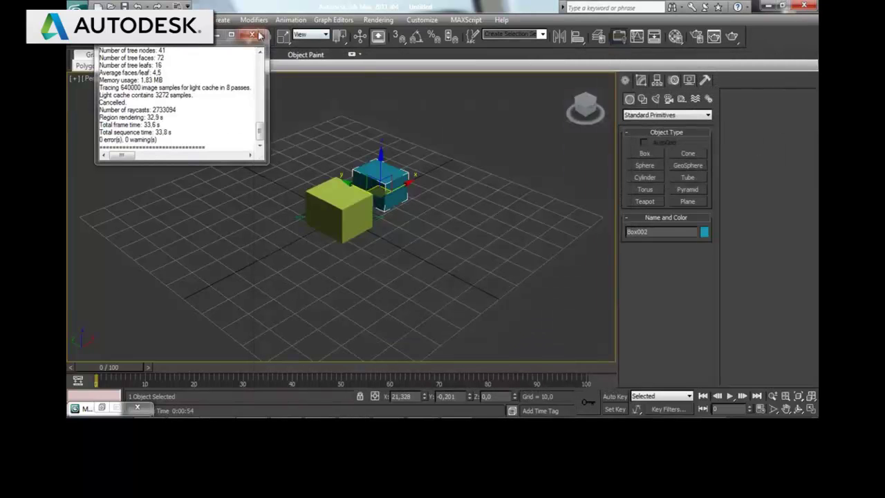
click(251, 34)
Frame both boxes closely from a low, side-on angle with Safe Frame shown.
click(773, 396)
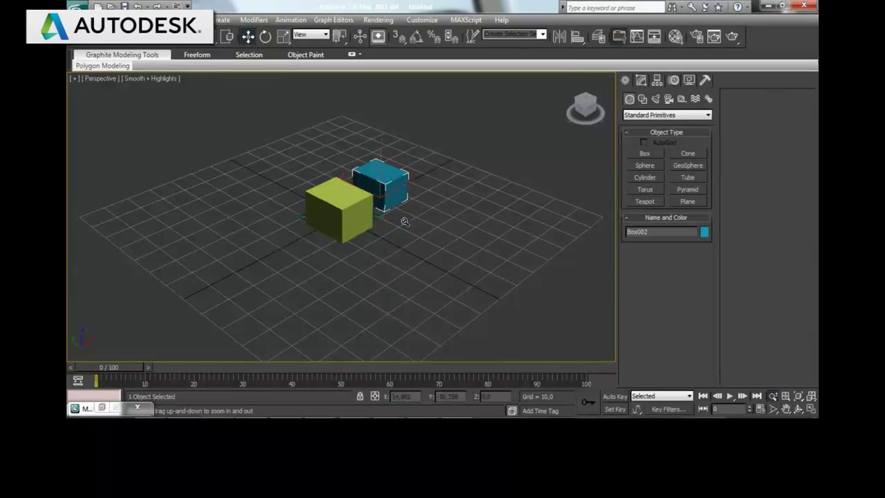
drag(364, 276, 373, 245)
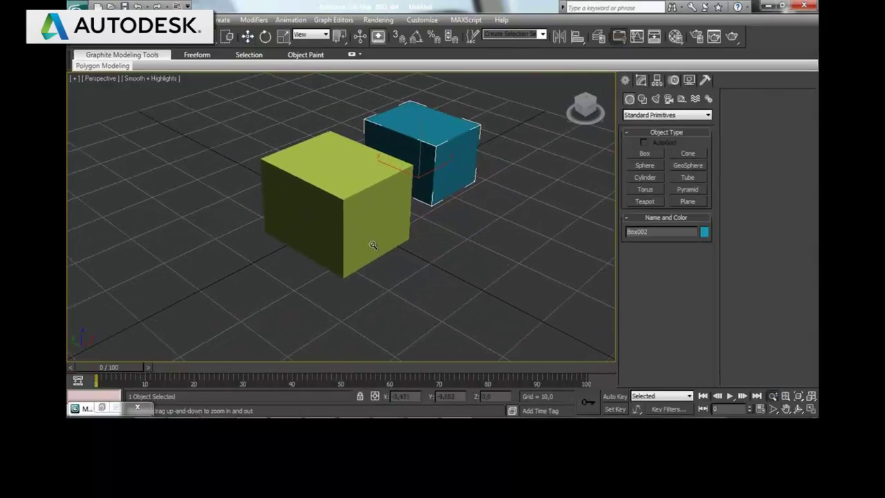
key(shift+f)
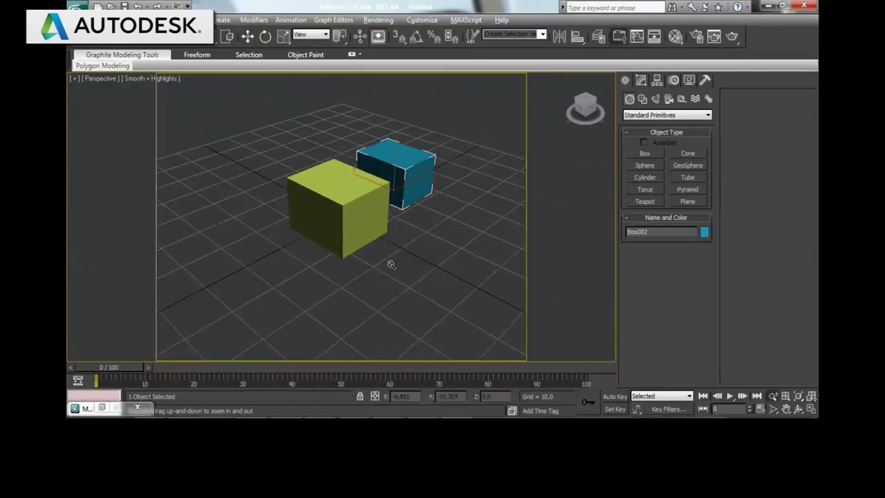
drag(384, 303, 389, 285)
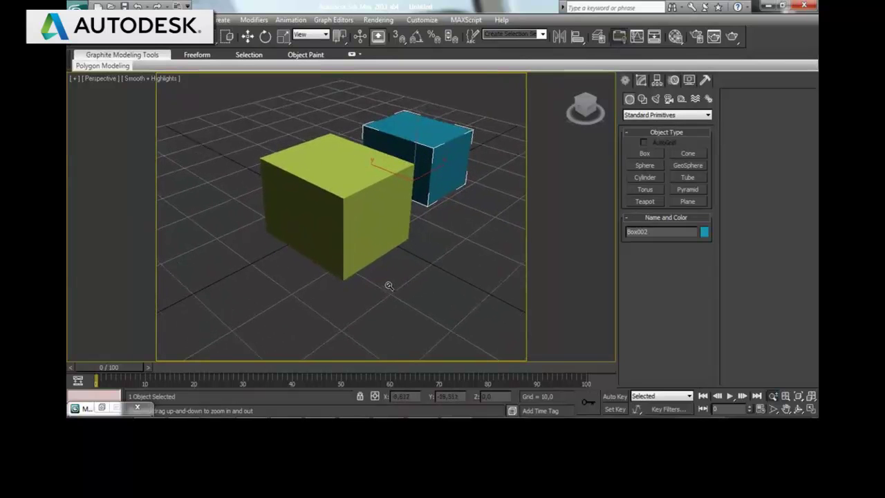
mouse_move(391, 288)
alt+middle_down()
mouse_move(389, 259)
mouse_move(400, 265)
alt+middle_up()
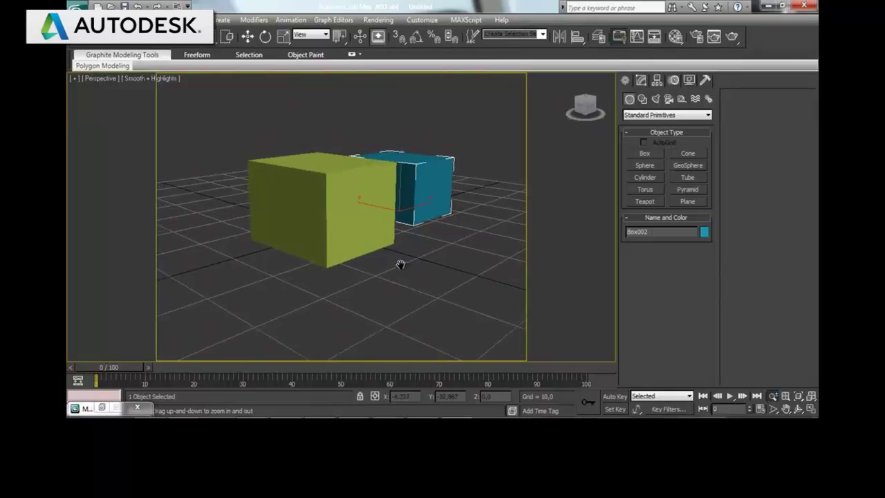
drag(391, 289, 393, 283)
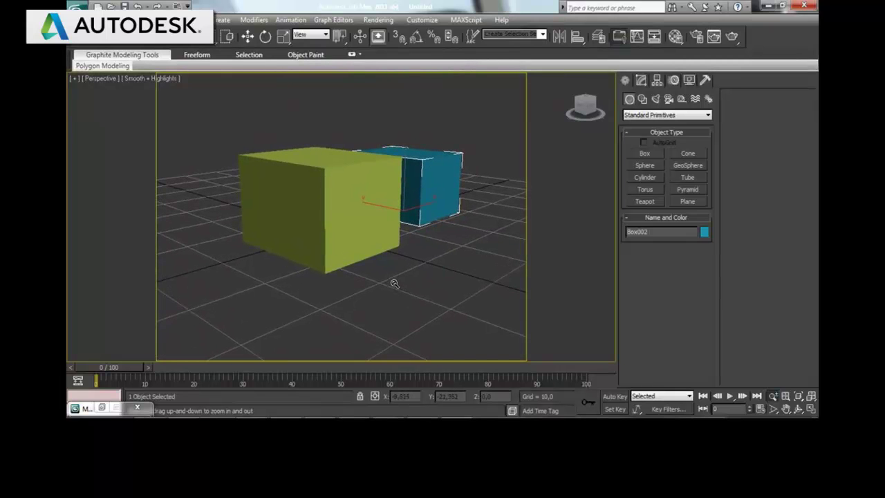
Start a render of the reframed view, cancel it near completion, and close the render windows.
click(379, 19)
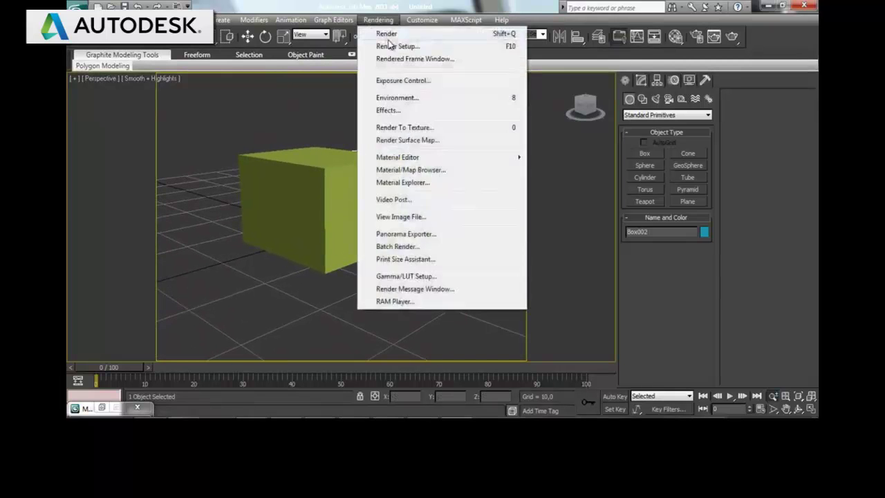
click(389, 40)
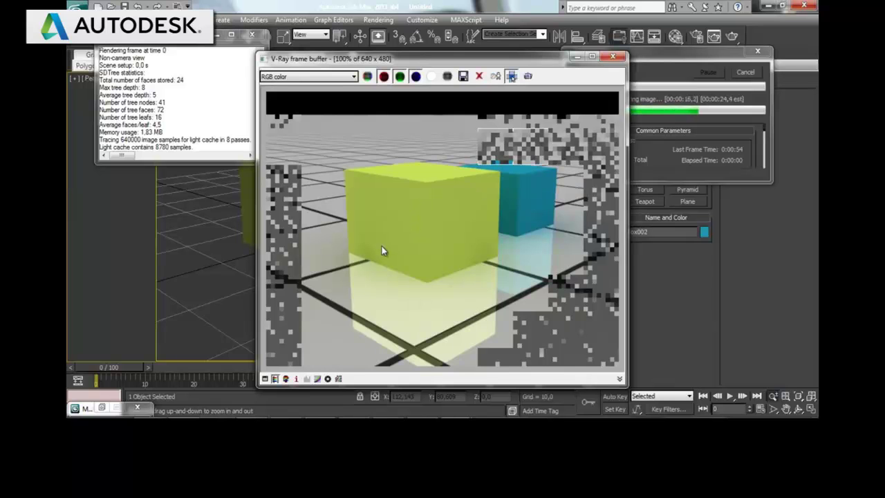
click(744, 75)
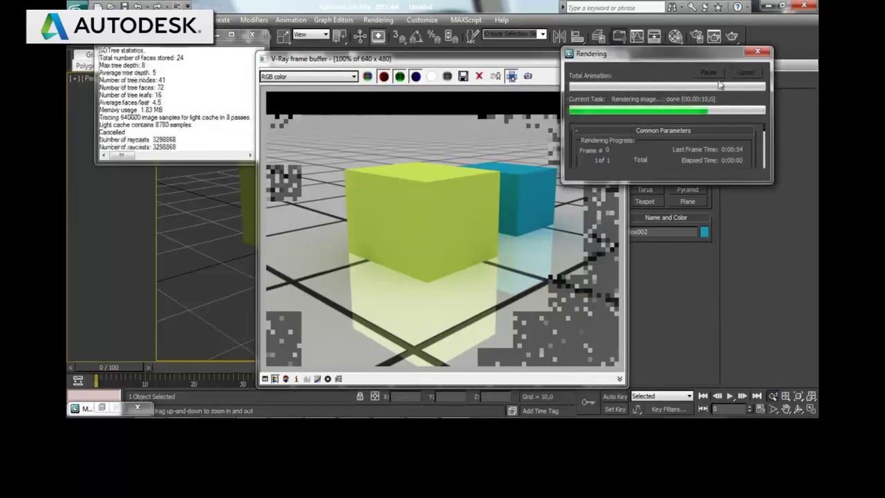
click(617, 58)
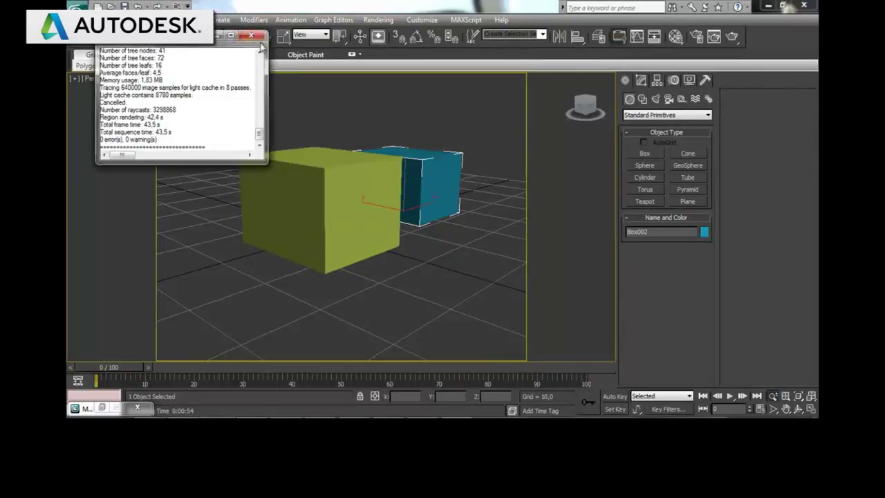
click(254, 36)
Copy the diffuse Tiles map into the VRayMtl's Bump slot.
click(676, 36)
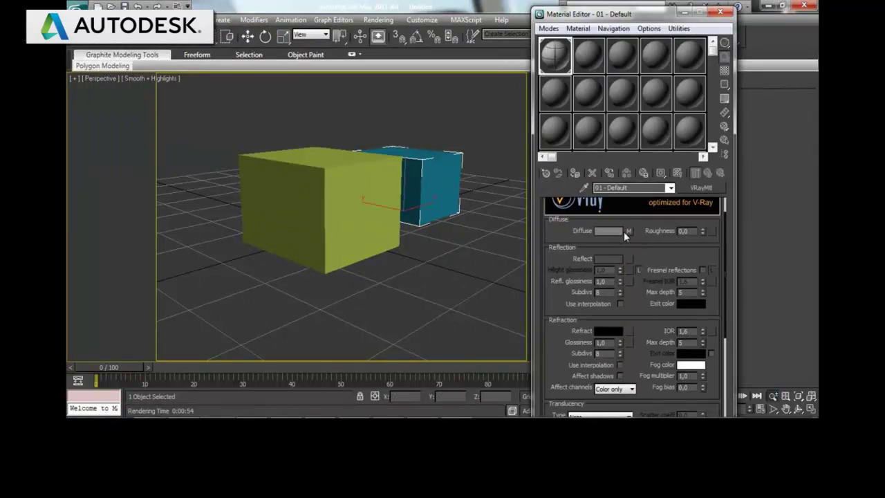
click(628, 230)
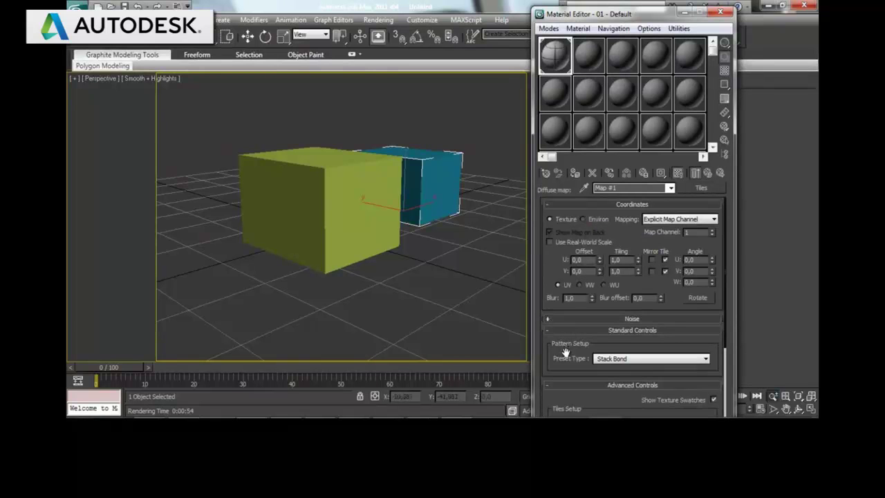
scroll(581, 352, down, 3)
scroll(595, 339, down, 2)
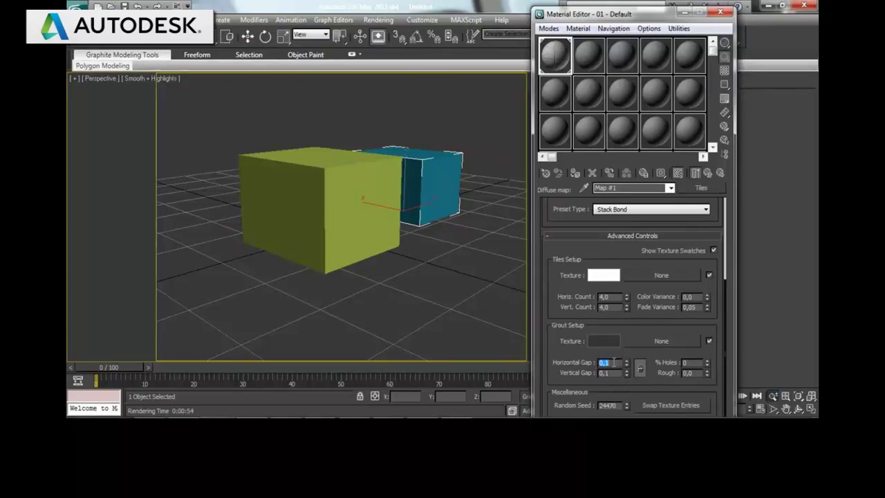
click(708, 172)
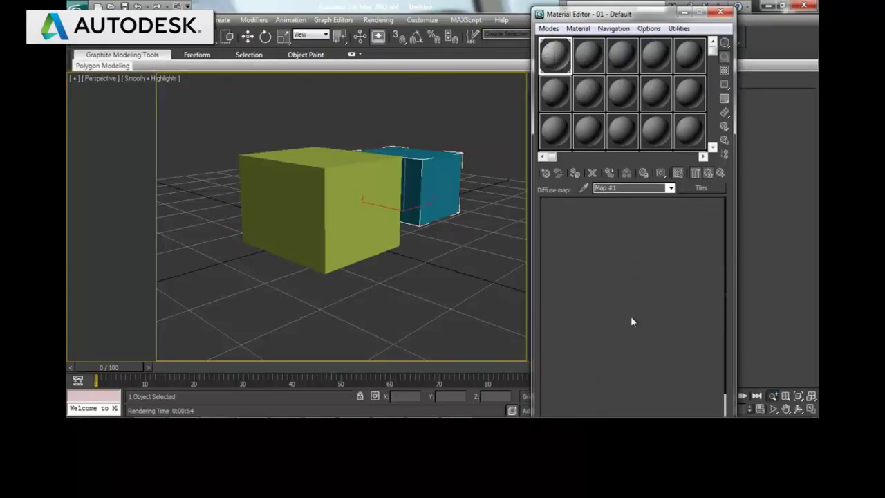
scroll(561, 374, down, 5)
scroll(561, 374, down, 5)
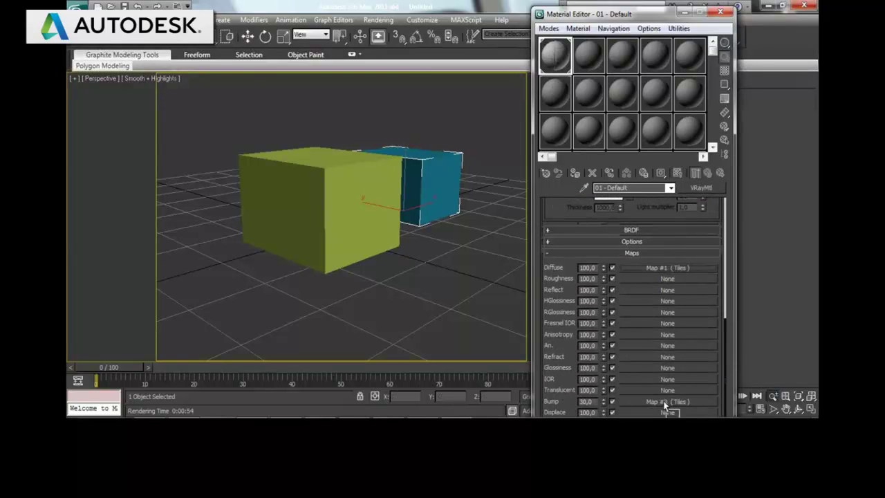
drag(668, 277, 667, 401)
click(610, 276)
Set the material's Hilight glossiness to 0.9.
scroll(561, 214, up, 2)
scroll(557, 309, up, 1)
scroll(556, 263, up, 1)
scroll(556, 277, up, 2)
scroll(557, 325, up, 2)
scroll(596, 303, up, 1)
scroll(596, 303, up, 1)
double_click(611, 303)
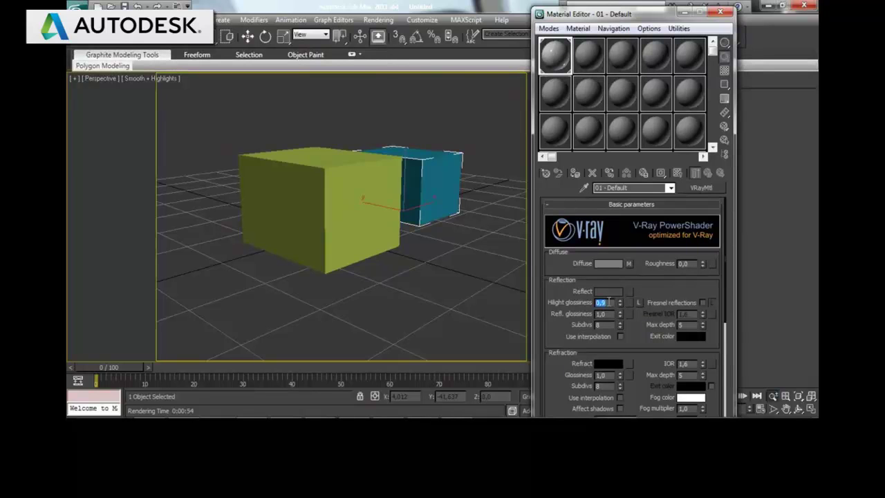
click(379, 19)
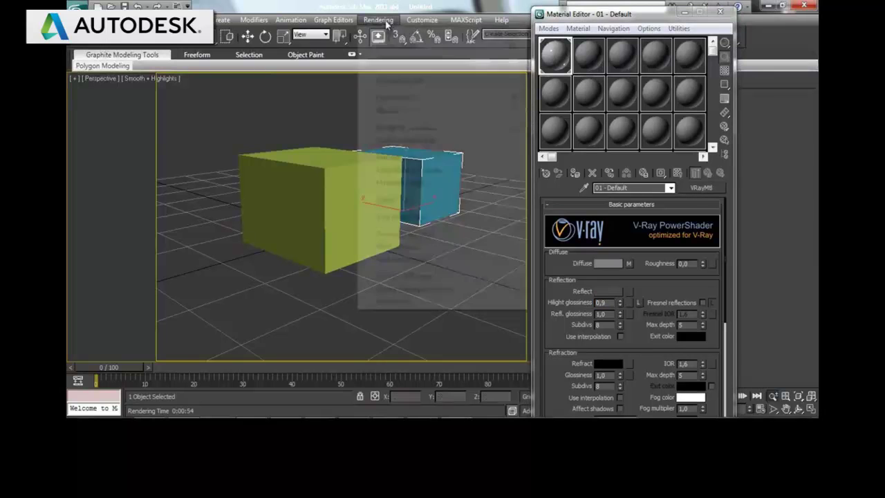
click(388, 34)
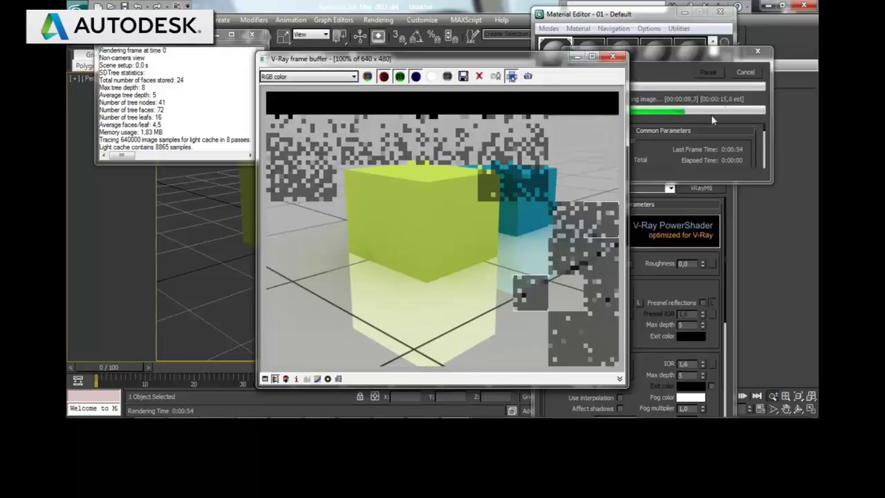
click(745, 72)
click(618, 59)
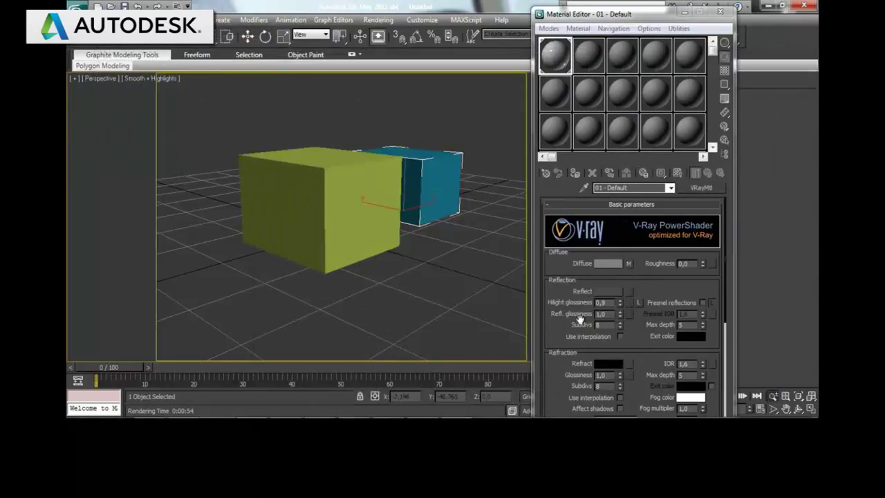
Set reflection glossiness to 0.8 and raise the Tiles bump amount from 30 to 120.
drag(560, 334, 560, 323)
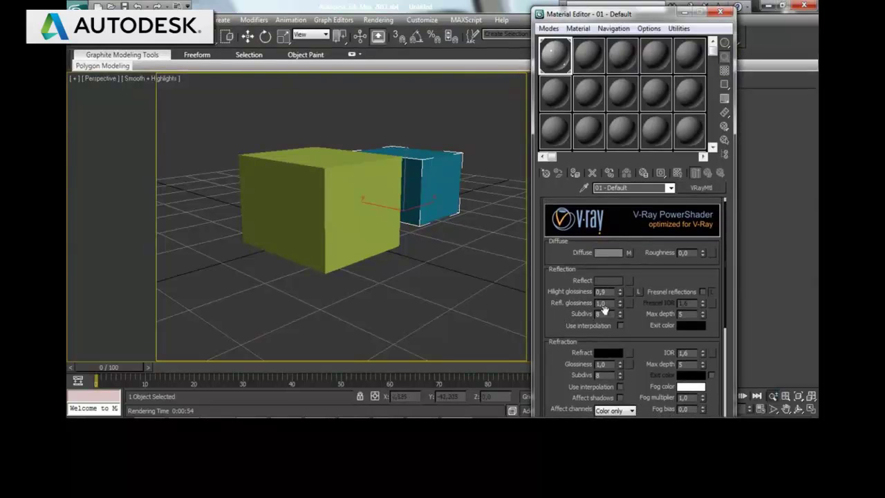
text(0,8)
scroll(558, 382, down, 5)
scroll(615, 266, down, 5)
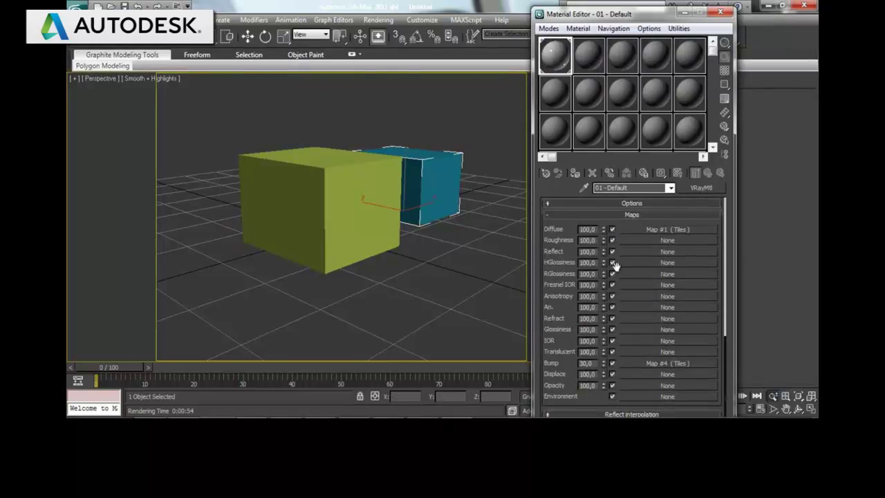
key(Return)
text(120)
key(Return)
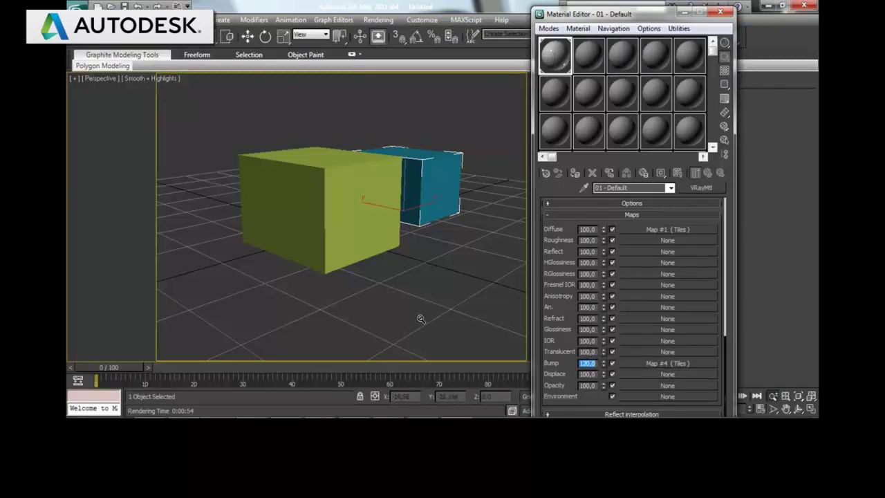
click(423, 313)
Start a render with the 120 bump, cancel it, and open the diffuse Tiles map Map #1.
click(379, 21)
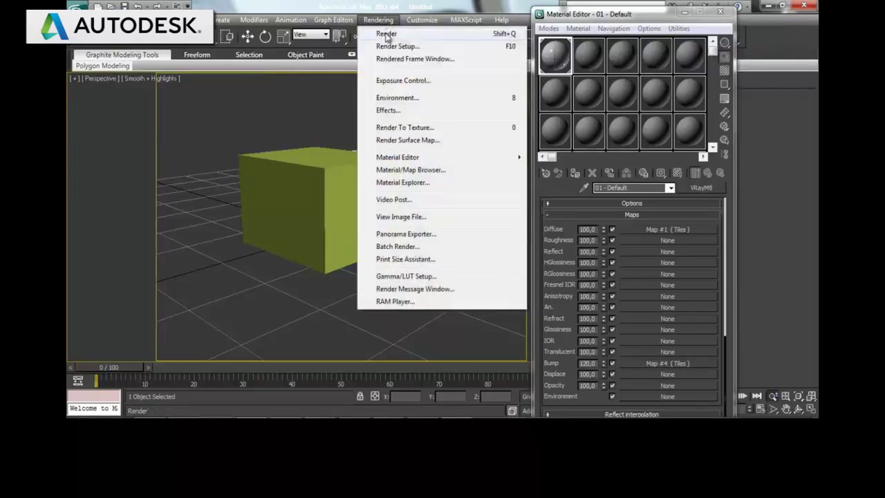
click(386, 31)
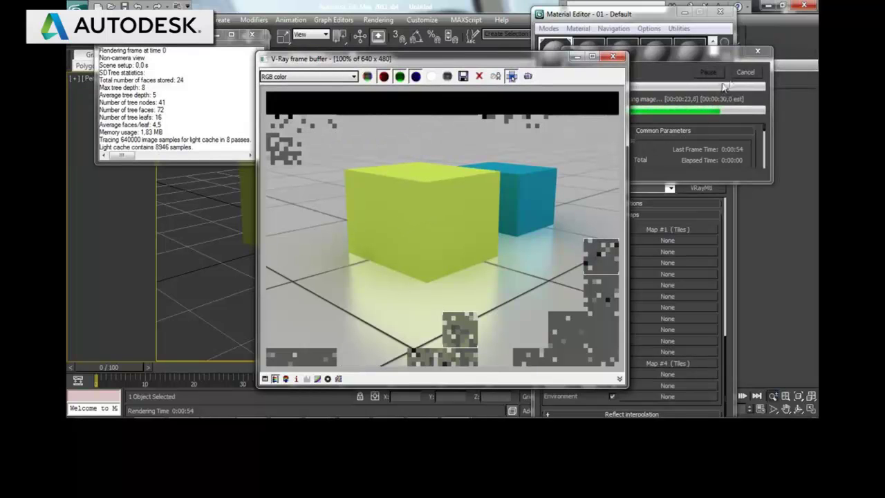
click(746, 72)
click(612, 58)
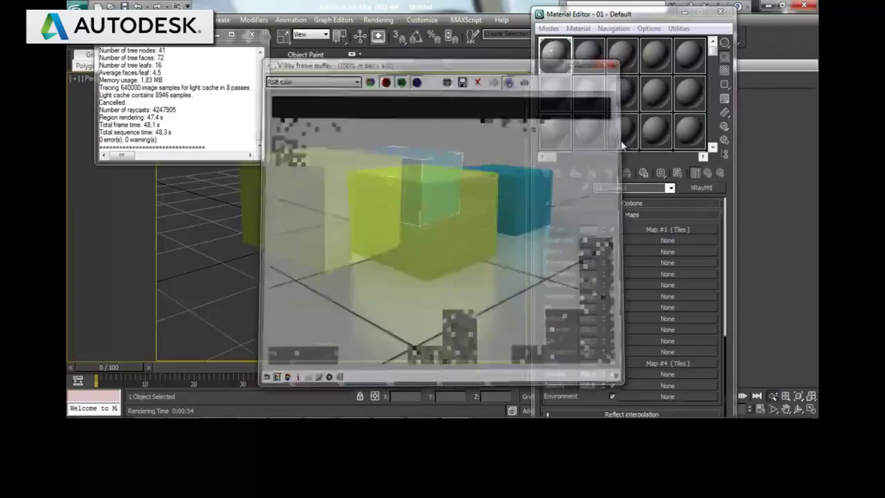
click(657, 229)
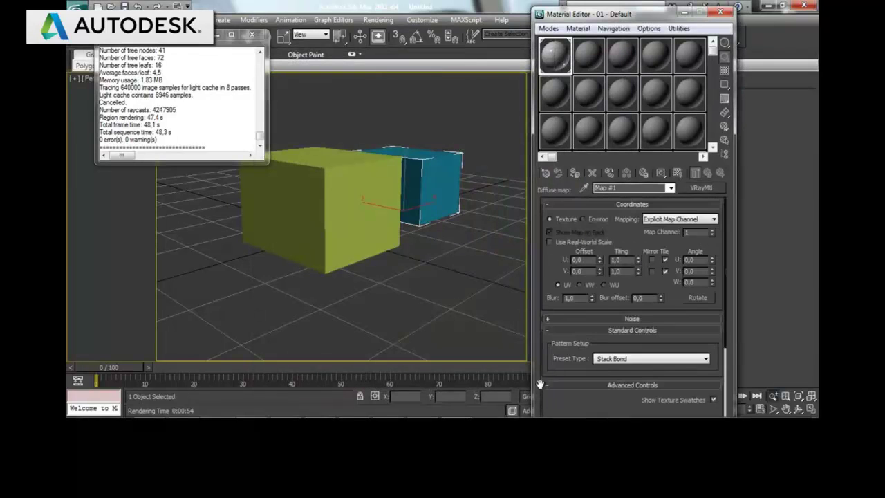
Give the Tiles map colour variance 5, fade variance 0.1, 2% holes and grout roughness 1.
drag(565, 361, 571, 219)
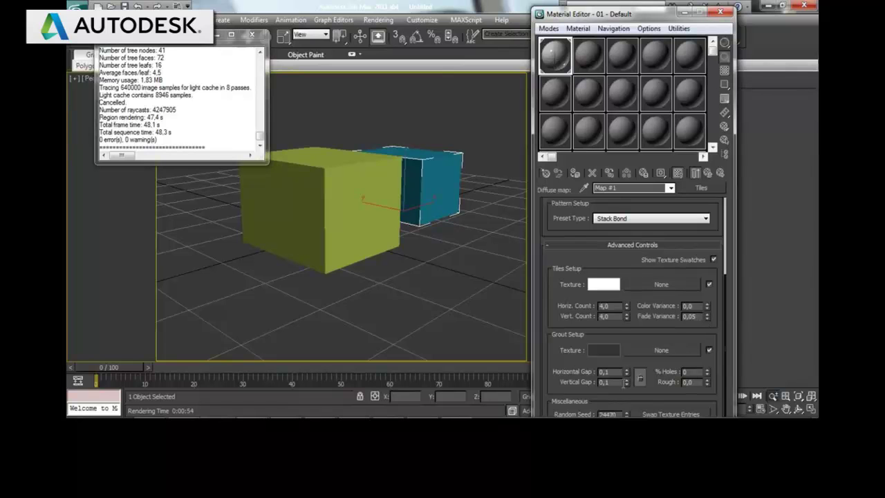
drag(559, 365, 560, 335)
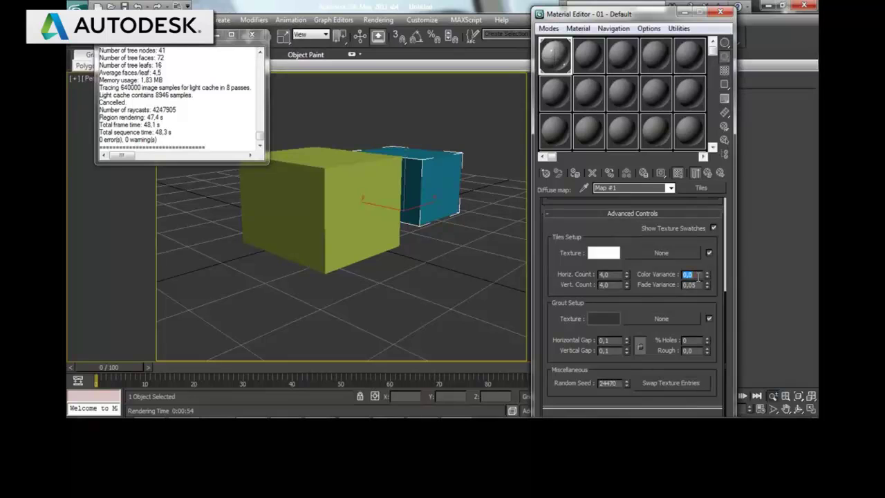
text(2)
key(Return)
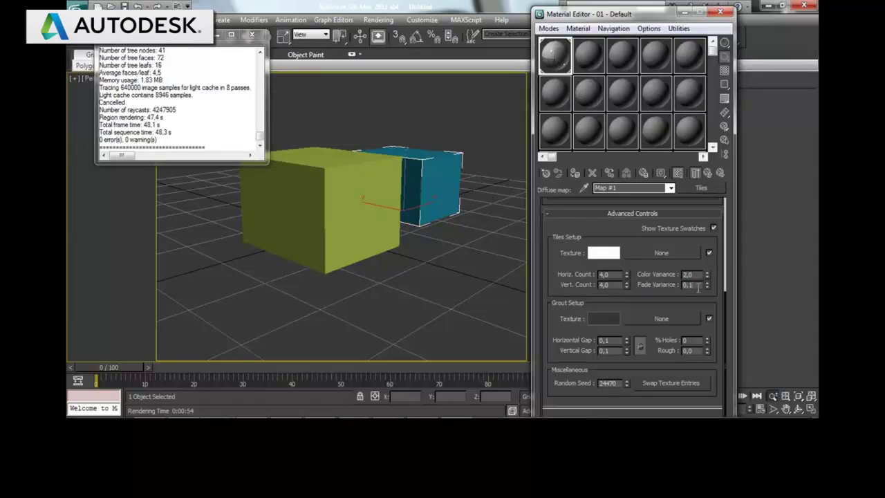
click(701, 274)
key(Return)
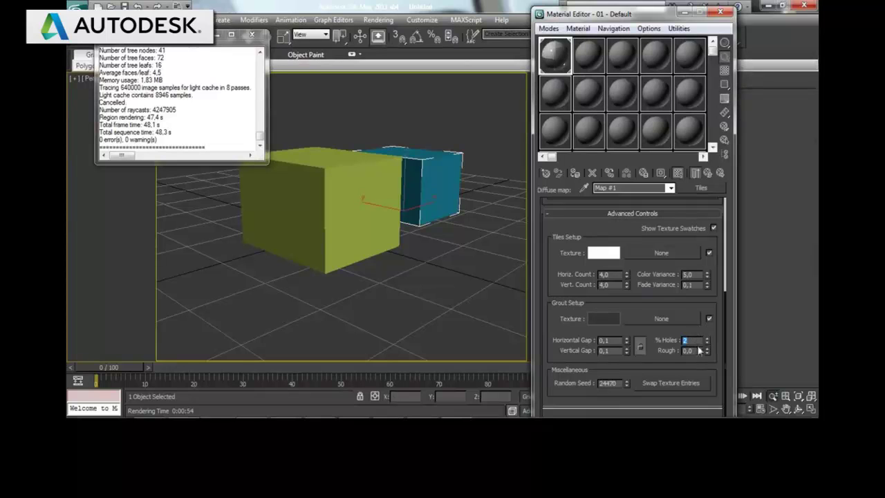
text(1)
double_click(698, 352)
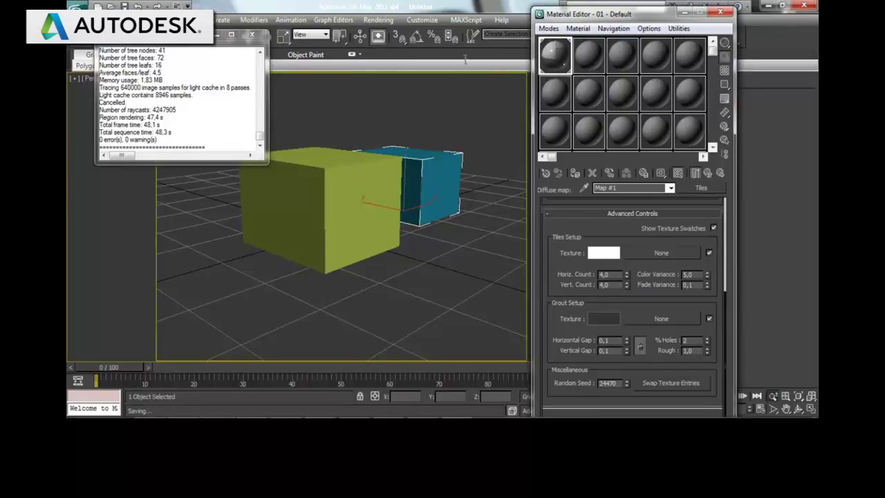
click(383, 19)
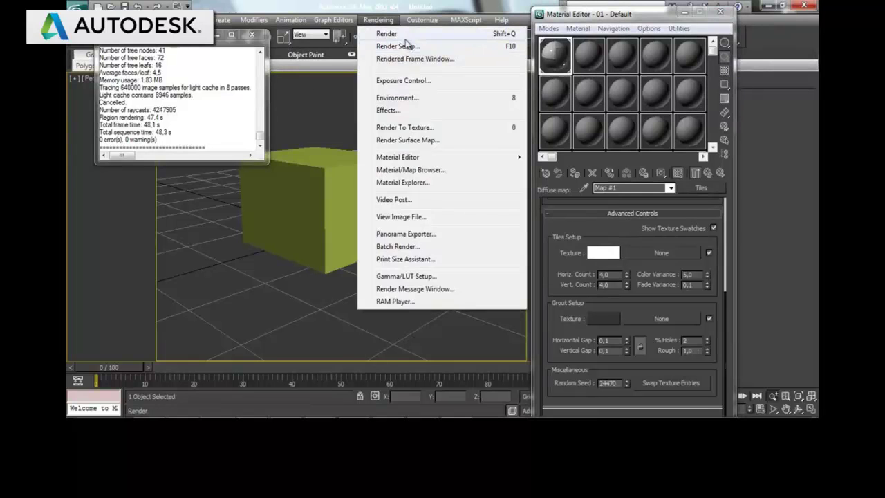
Render the boxes on the varied, holed tile floor, then close the frame buffer and render log.
click(405, 33)
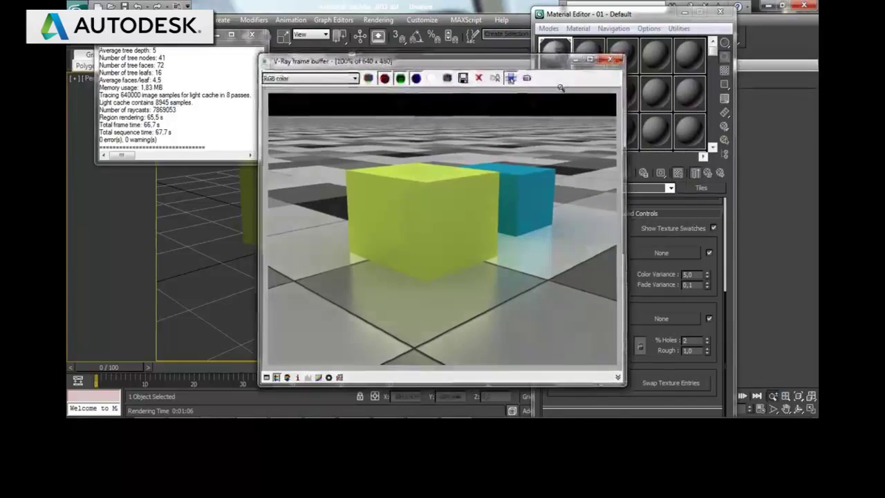
click(613, 56)
click(251, 35)
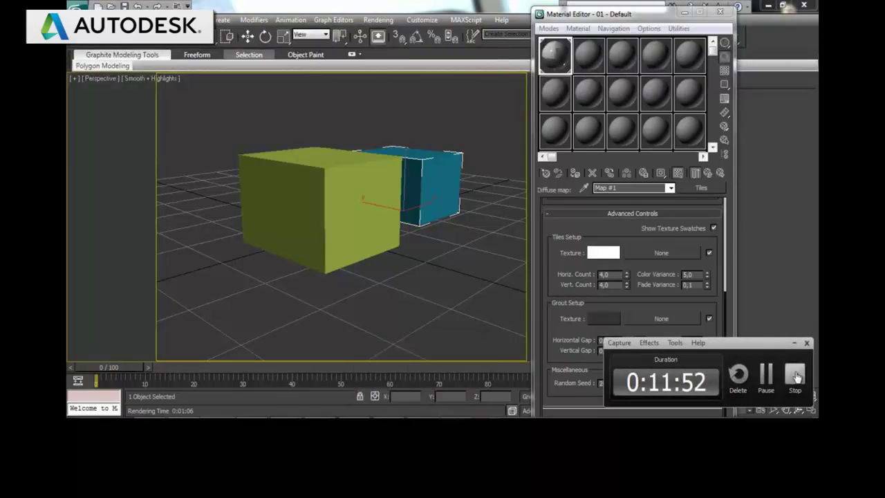
click(796, 376)
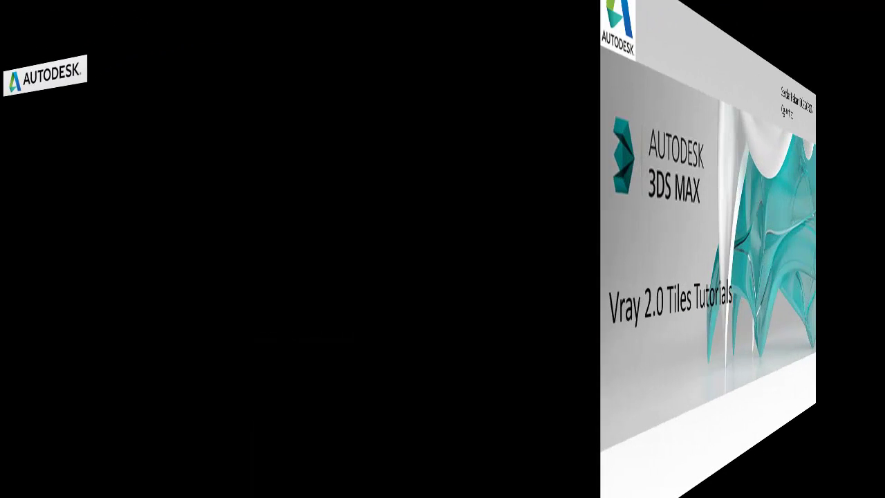